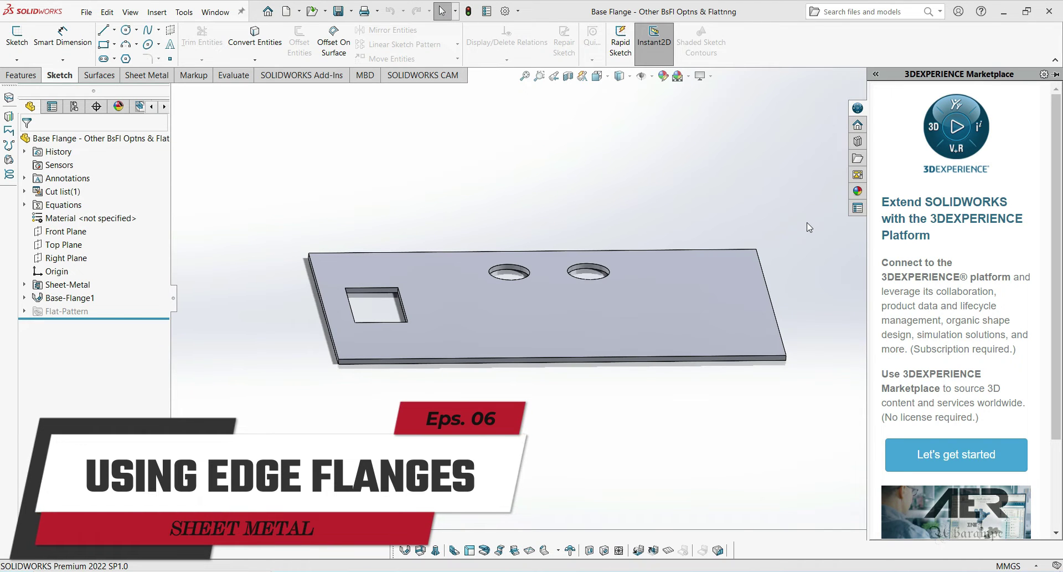
Step: Open the sketch of the base flange for editing
{"action": "middle_click_drag", "start_coordinate": [809, 246], "coordinate": [783, 307]}
{"action": "mouse_move", "coordinate": [499, 314]}
{"action": "middle_mouse_down"}
{"action": "mouse_move", "coordinate": [430, 287]}
{"action": "mouse_move", "coordinate": [398, 334]}
{"action": "mouse_move", "coordinate": [348, 314]}
{"action": "middle_mouse_up"}
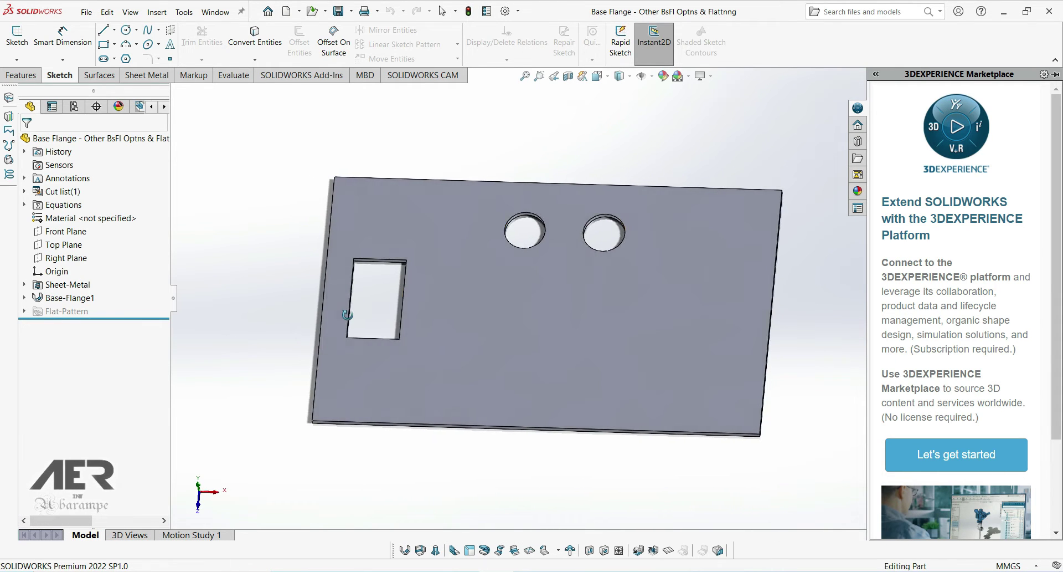
{"action": "left_click", "coordinate": [580, 364]}
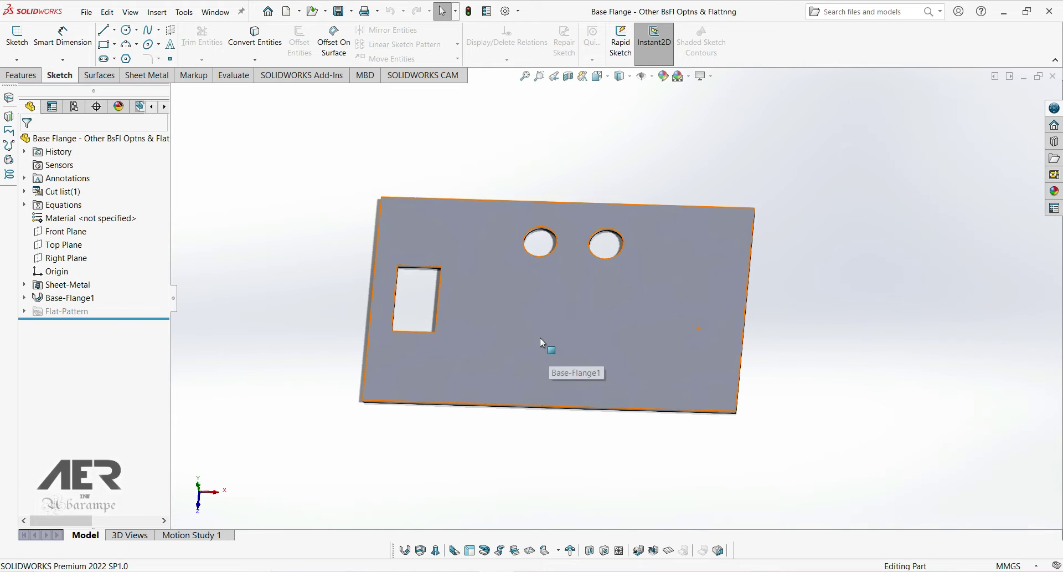
{"action": "middle_click_drag", "start_coordinate": [544, 311], "coordinate": [534, 382]}
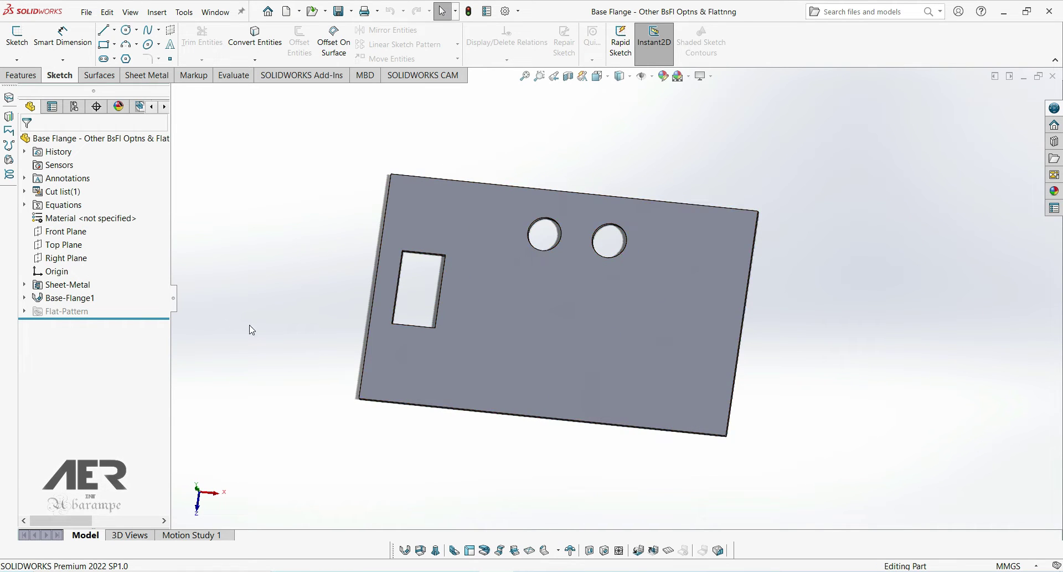
{"action": "left_click", "coordinate": [60, 299]}
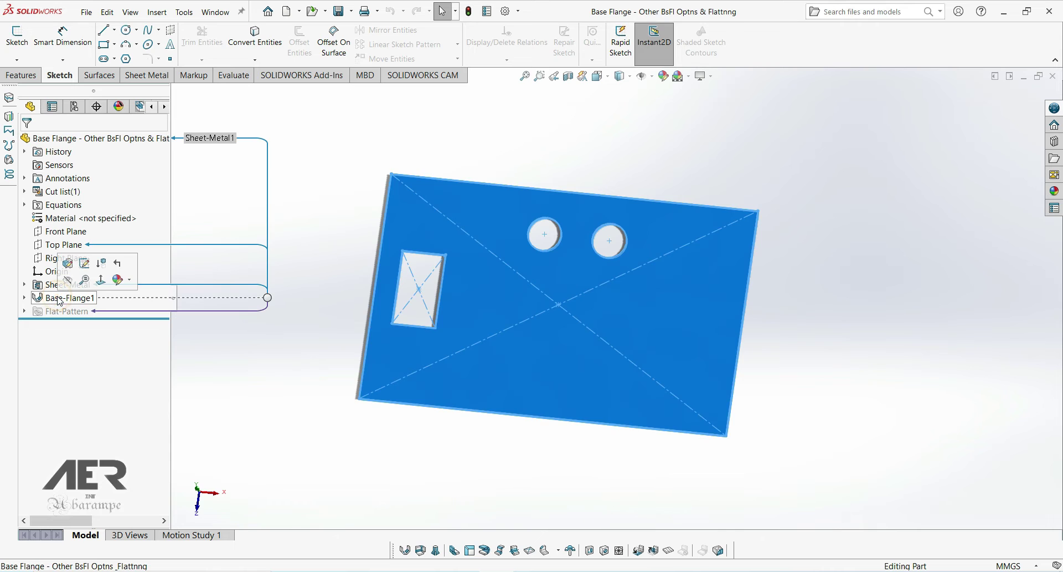
{"action": "left_click", "coordinate": [93, 269]}
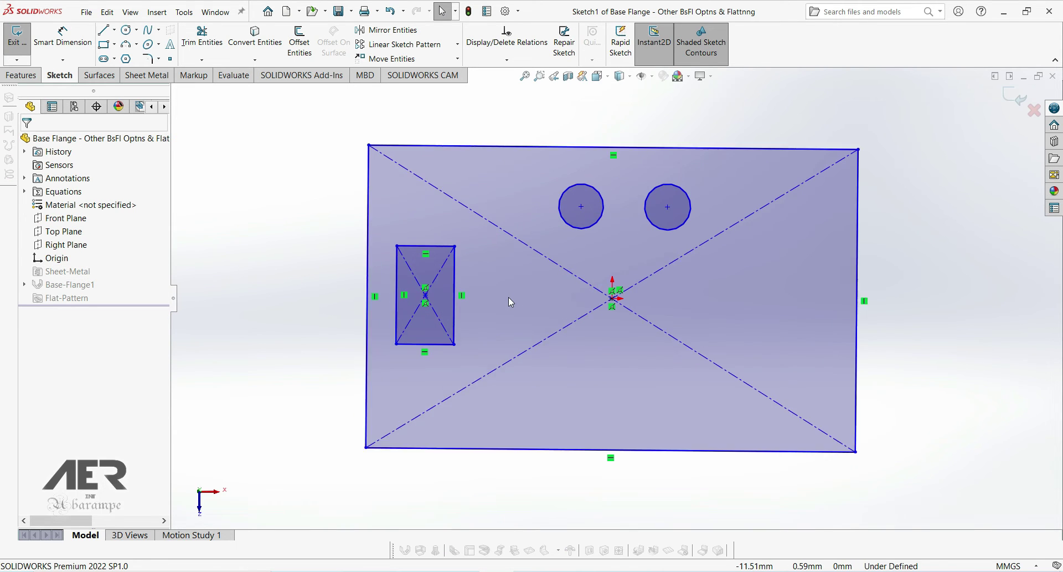
Step: Delete the two circles from the base flange sketch
{"action": "left_click", "coordinate": [580, 190]}
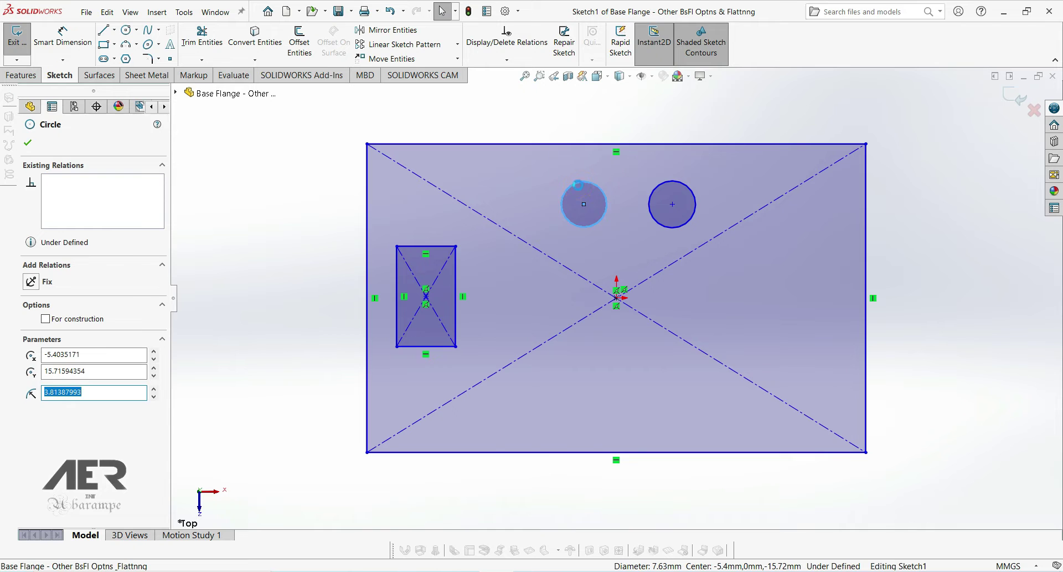
{"action": "key", "text": "Delete"}
{"action": "left_click", "coordinate": [670, 187]}
{"action": "key", "text": "Delete"}
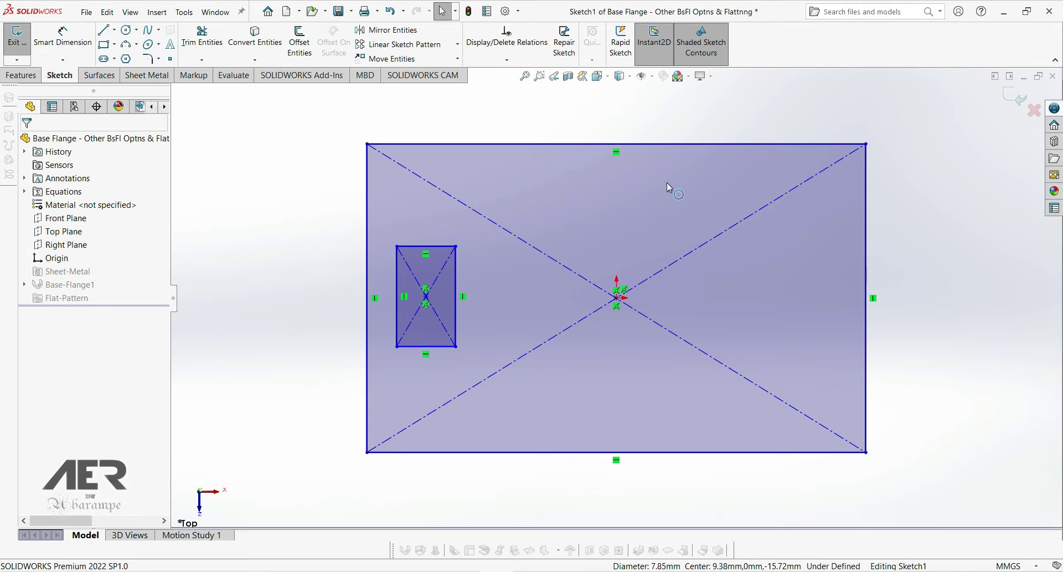
Step: Delete the small inner rectangle together with its diagonal construction lines and centre point
{"action": "left_click", "coordinate": [443, 257]}
{"action": "key", "text": "Delete"}
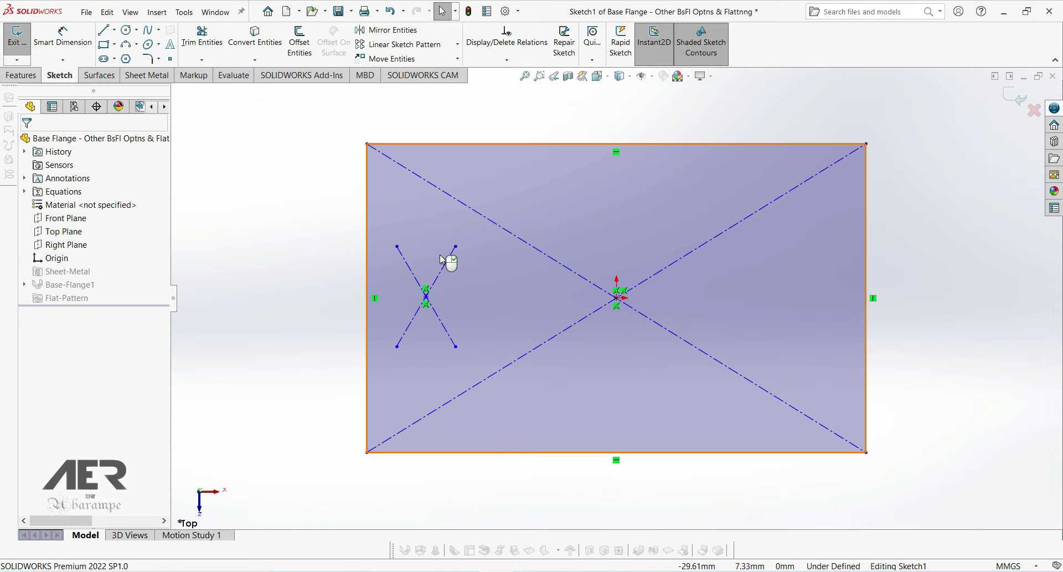
{"action": "left_click", "coordinate": [408, 266]}
{"action": "key", "text": "Delete"}
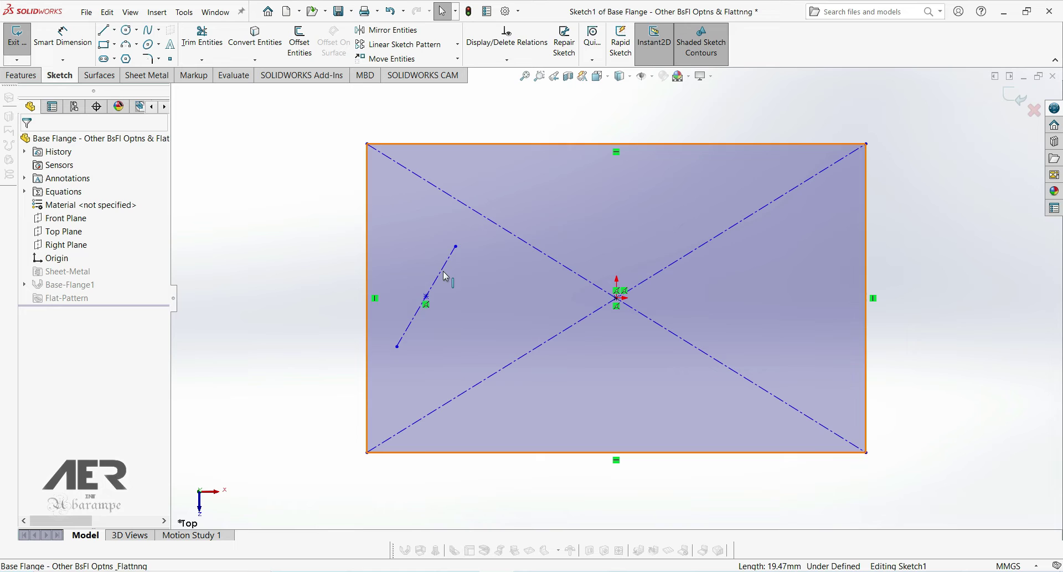
{"action": "left_click", "coordinate": [442, 278]}
{"action": "key", "text": "Delete"}
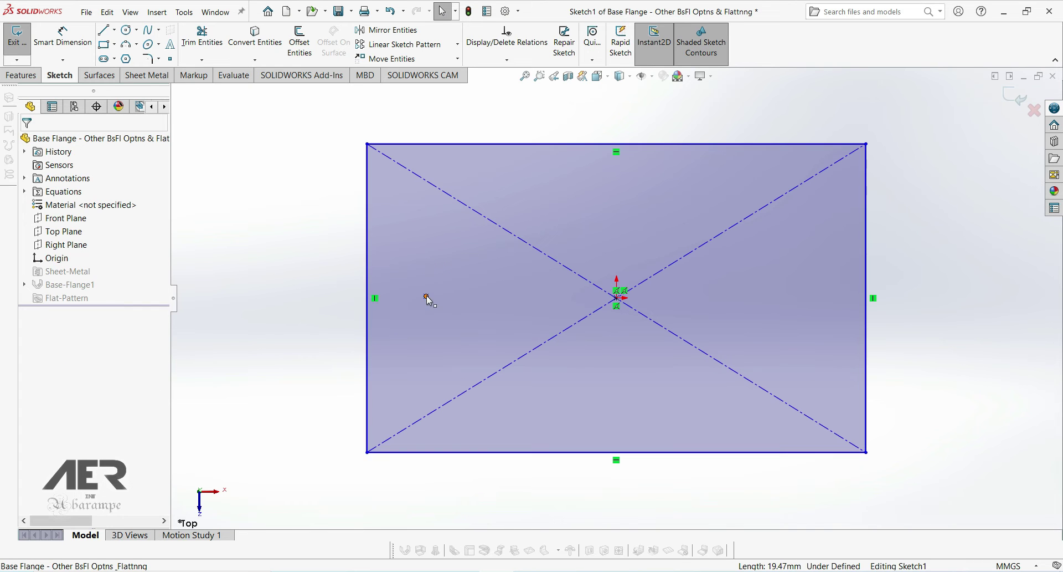
{"action": "left_click", "coordinate": [427, 297]}
{"action": "key", "text": "Delete"}
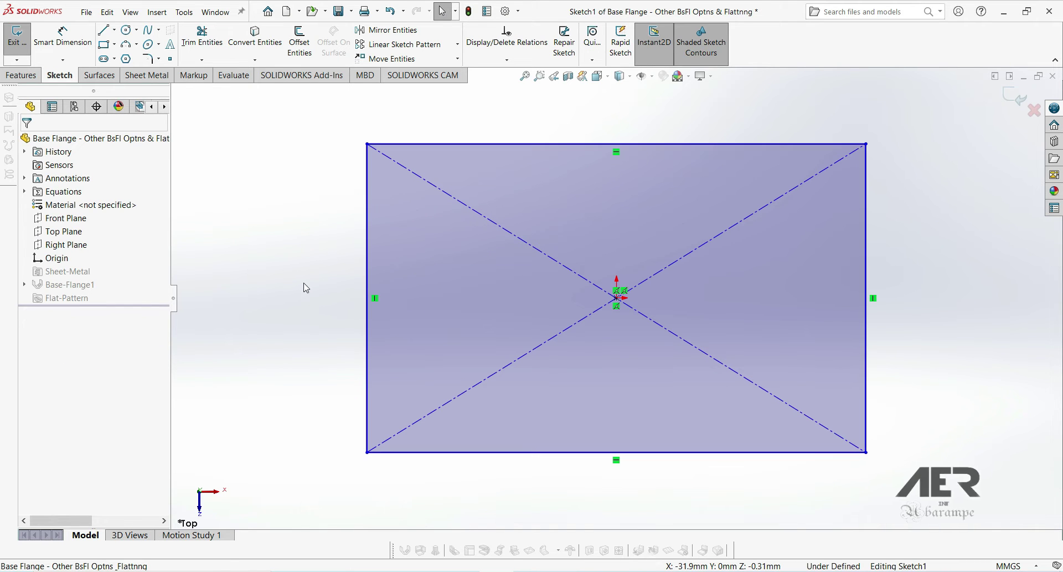
Step: Dimension the top horizontal edge of the remaining rectangle and set it to 200 mm
{"action": "left_click", "coordinate": [61, 36]}
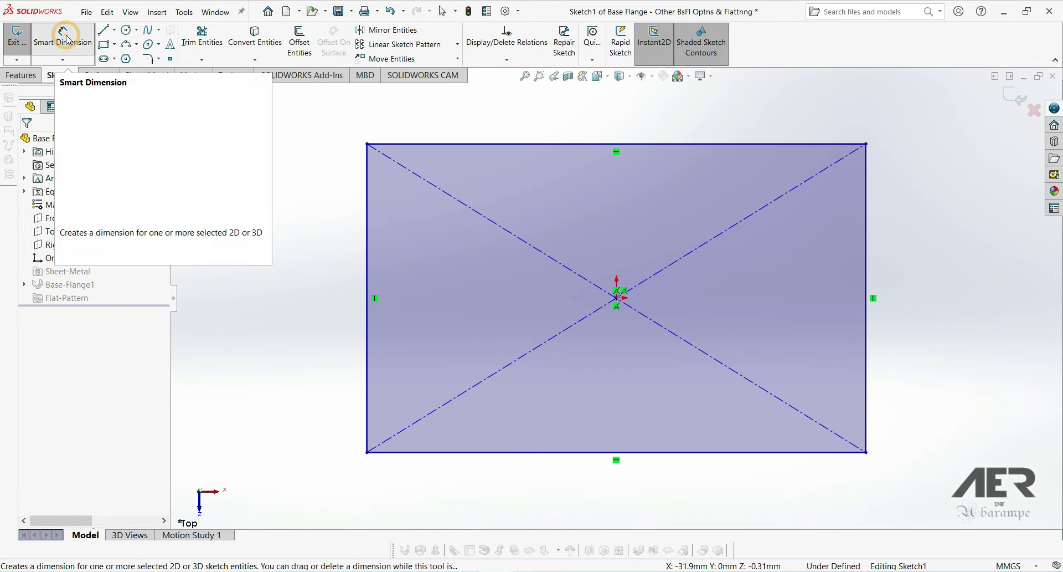
{"action": "left_click", "coordinate": [589, 145]}
{"action": "left_click", "coordinate": [591, 115]}
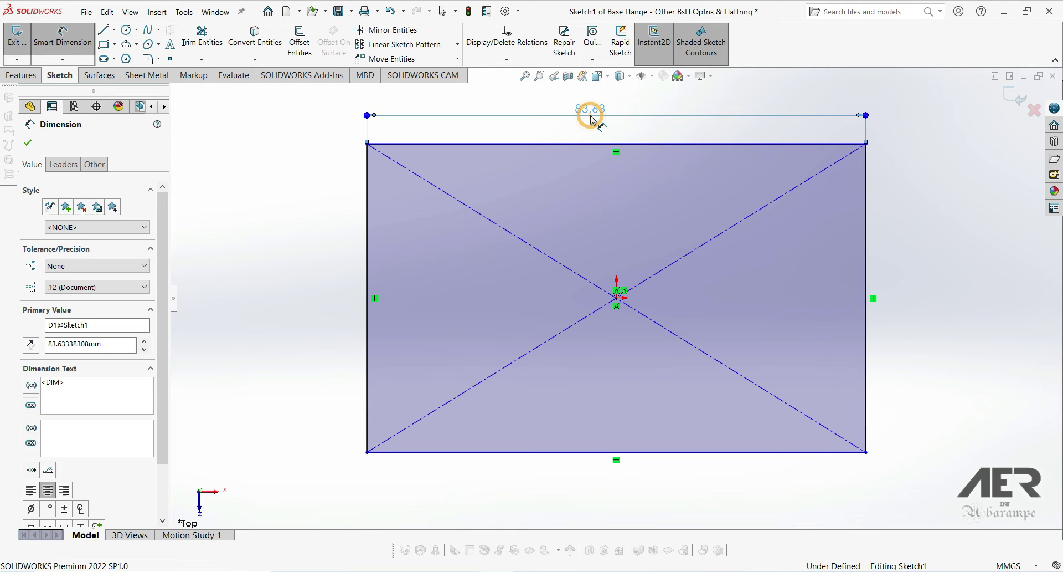
{"action": "type", "text": "200"}
{"action": "key", "text": "Return"}
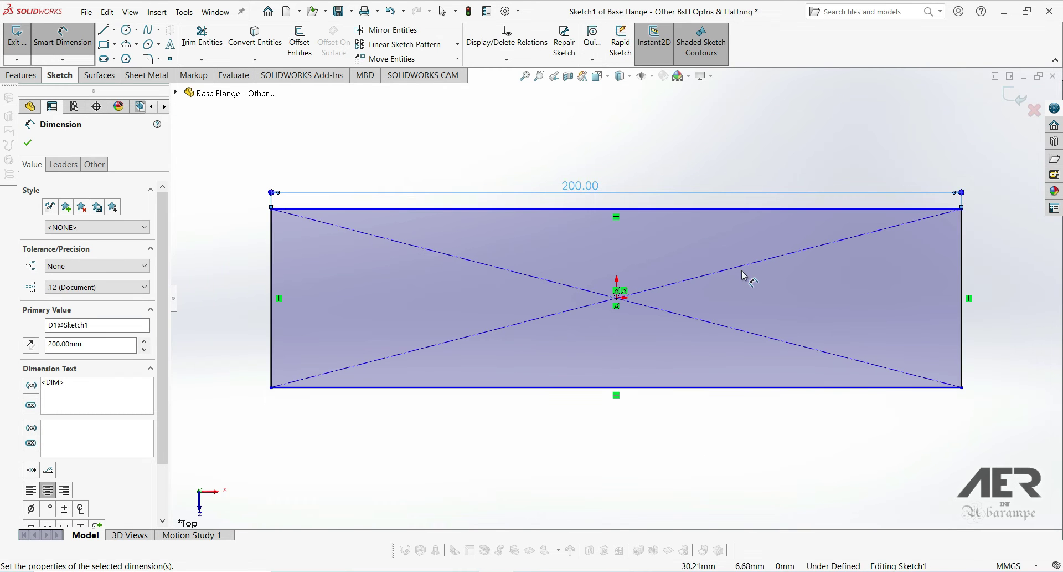
Step: Dimension the rectangle's right vertical edge as 100 mm and exit the sketch
{"action": "left_click", "coordinate": [963, 279]}
{"action": "left_click", "coordinate": [992, 277]}
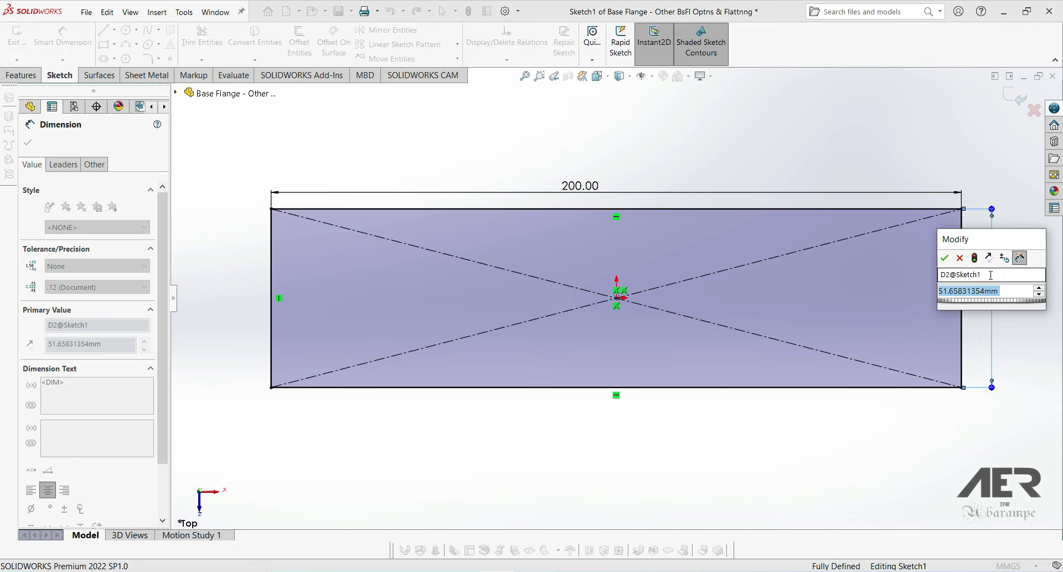
{"action": "type", "text": "100"}
{"action": "key", "text": "Return"}
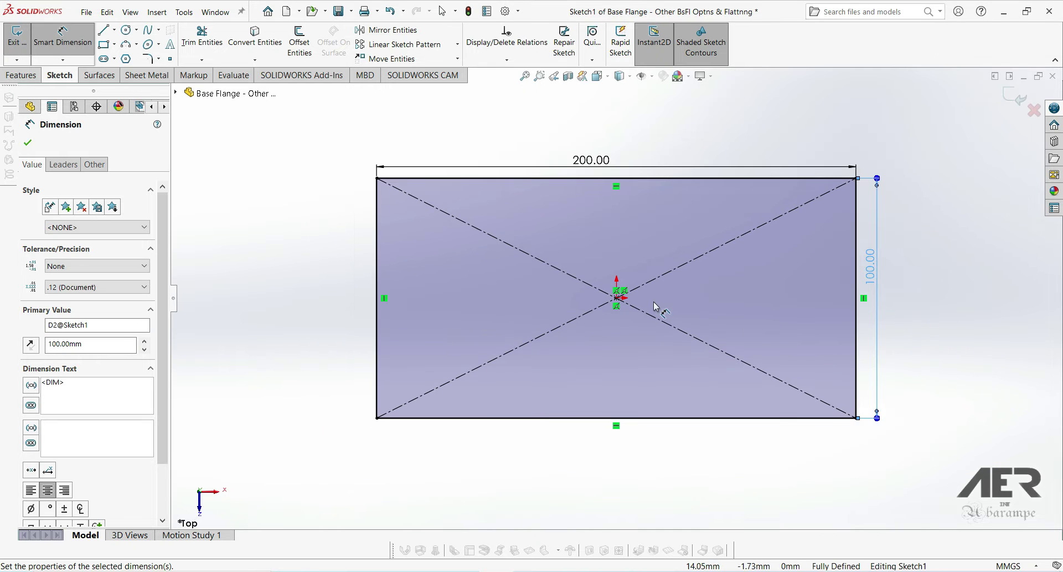
{"action": "left_click", "coordinate": [303, 287]}
{"action": "left_click", "coordinate": [1014, 100]}
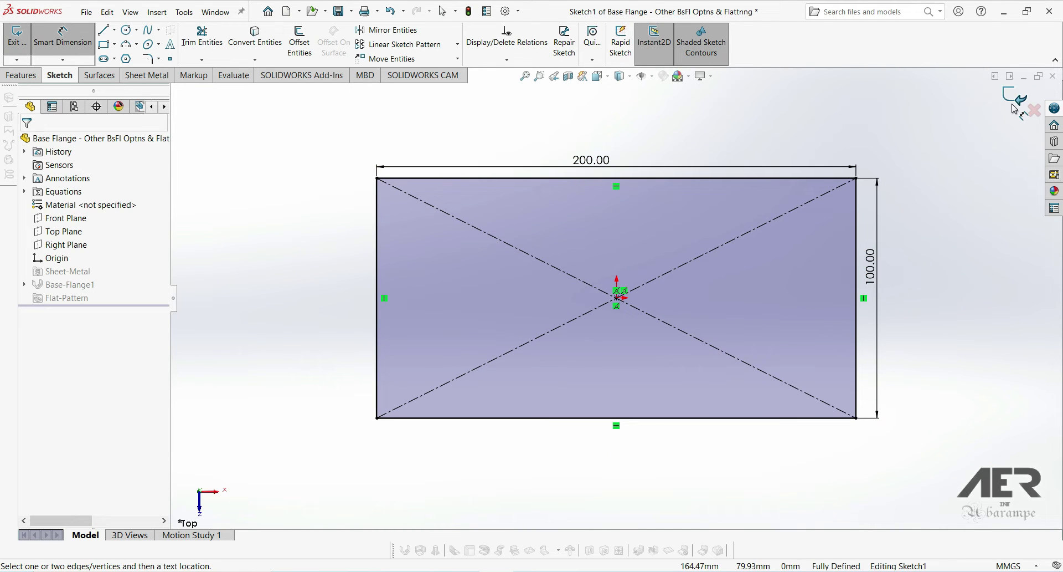
Step: Review the bend radius and thickness in the part's Sheet-Metal feature parameters
{"action": "mouse_move", "coordinate": [577, 268]}
{"action": "middle_mouse_down"}
{"action": "mouse_move", "coordinate": [543, 304]}
{"action": "mouse_move", "coordinate": [478, 262]}
{"action": "mouse_move", "coordinate": [541, 159]}
{"action": "mouse_move", "coordinate": [499, 240]}
{"action": "mouse_move", "coordinate": [518, 340]}
{"action": "middle_mouse_up"}
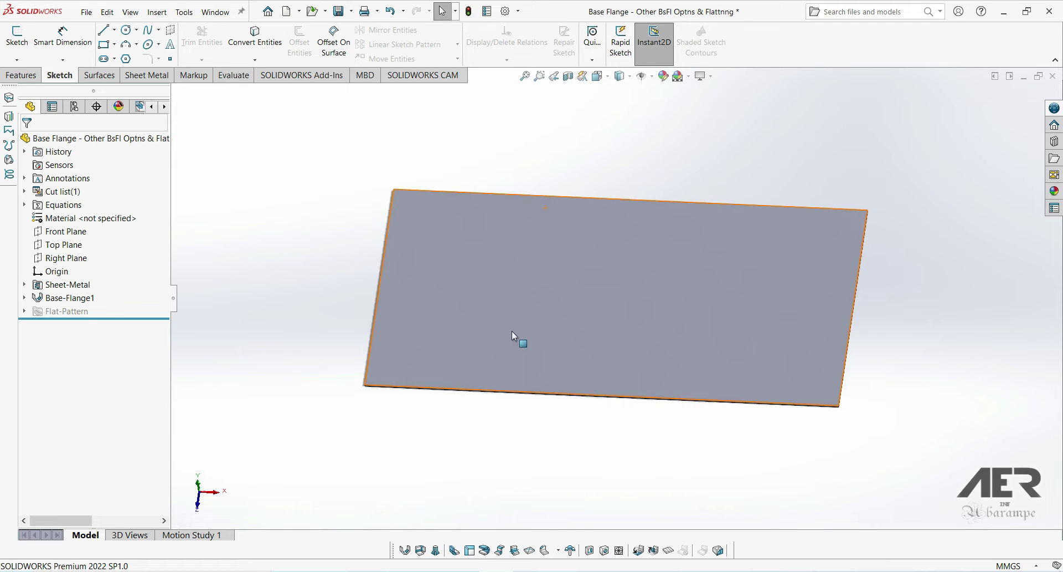
{"action": "left_click", "coordinate": [75, 289]}
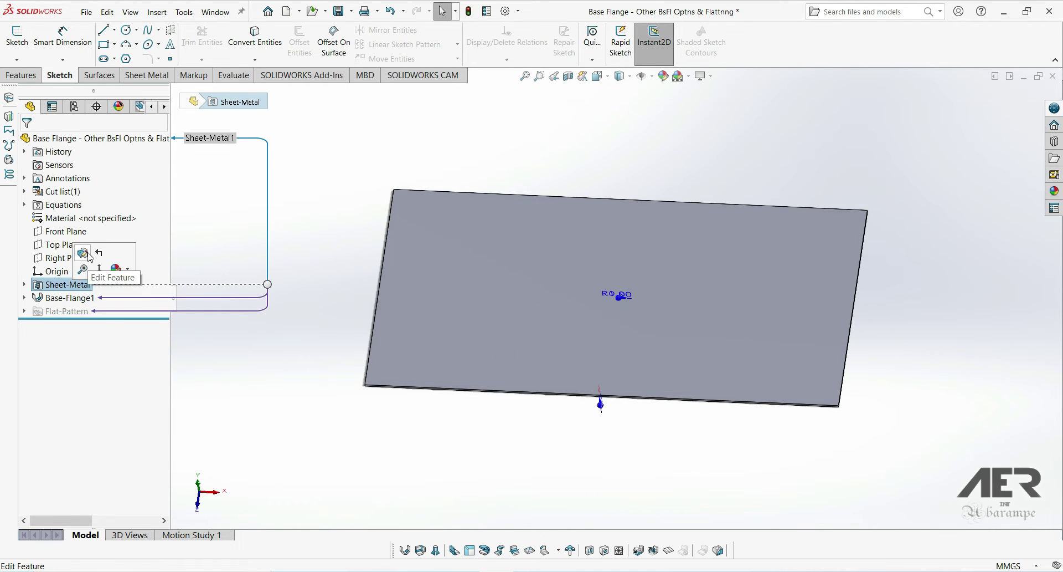
{"action": "left_click", "coordinate": [88, 255]}
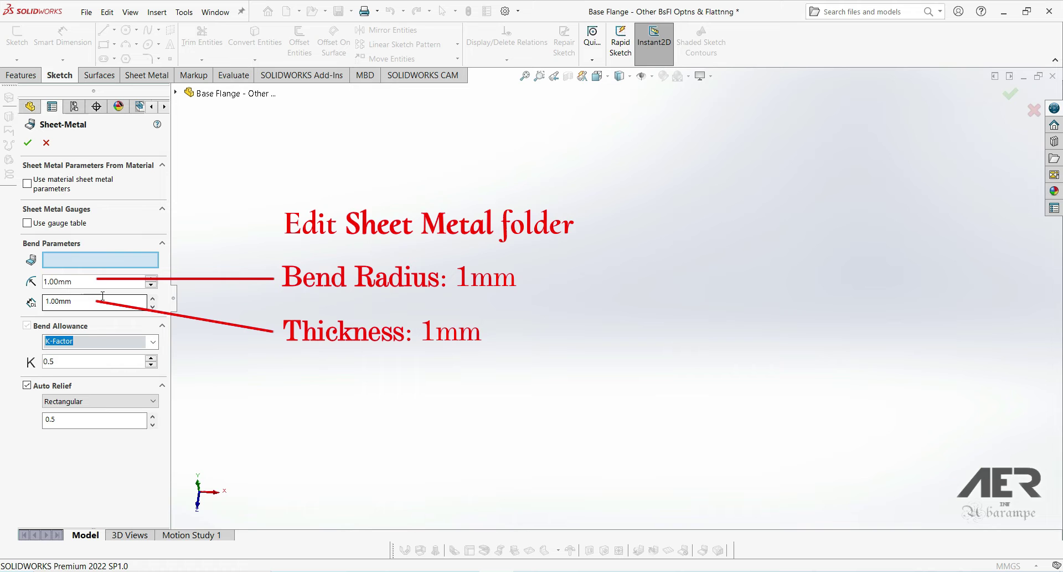
{"action": "left_click", "coordinate": [27, 142]}
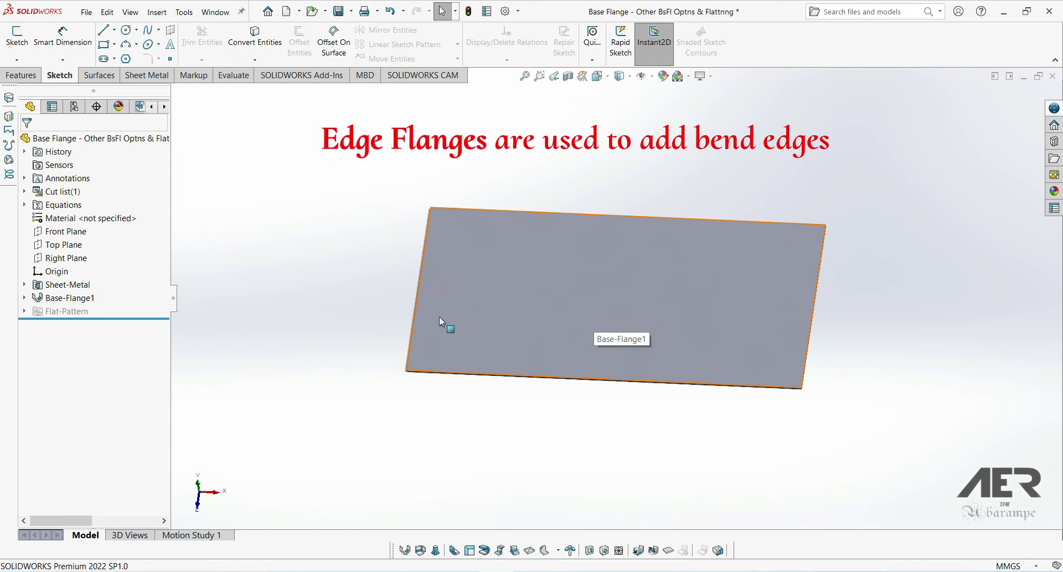
Step: Start an Edge Flange on the plate's right short edge and place it upward with a blind length of about 63 mm
{"action": "mouse_move", "coordinate": [447, 326]}
{"action": "middle_mouse_down"}
{"action": "mouse_move", "coordinate": [449, 262]}
{"action": "mouse_move", "coordinate": [435, 276]}
{"action": "mouse_move", "coordinate": [449, 324]}
{"action": "middle_mouse_up"}
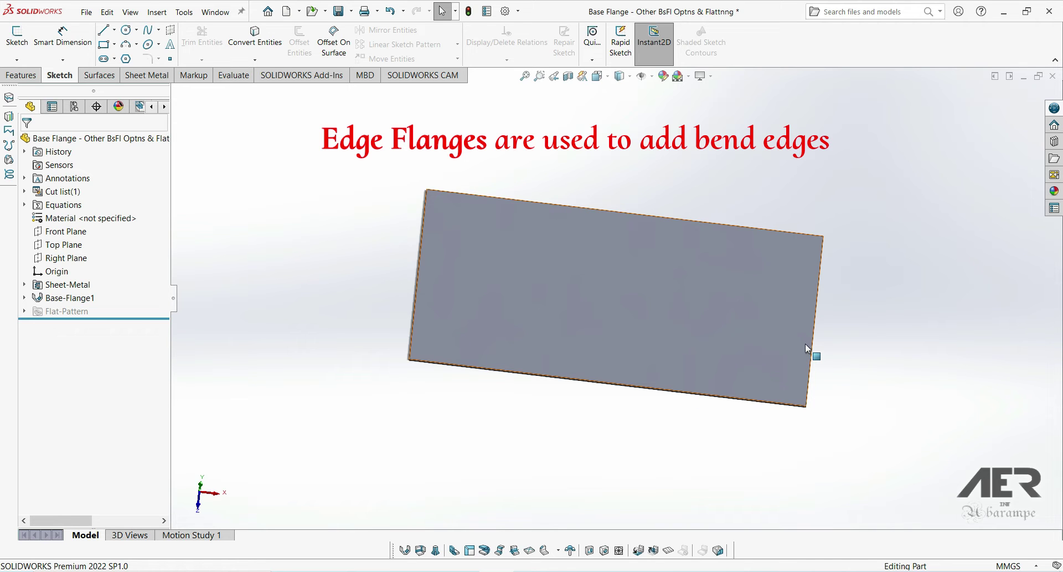
{"action": "mouse_move", "coordinate": [776, 301]}
{"action": "middle_mouse_down"}
{"action": "mouse_move", "coordinate": [764, 273]}
{"action": "mouse_move", "coordinate": [740, 283]}
{"action": "mouse_move", "coordinate": [746, 294]}
{"action": "middle_mouse_up"}
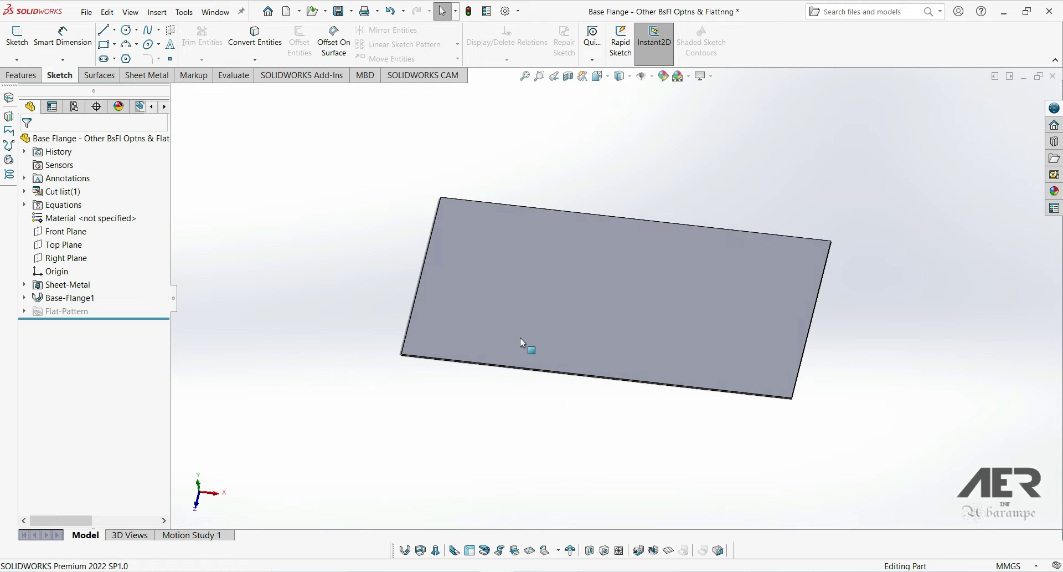
{"action": "middle_click_drag", "start_coordinate": [520, 338], "coordinate": [480, 324]}
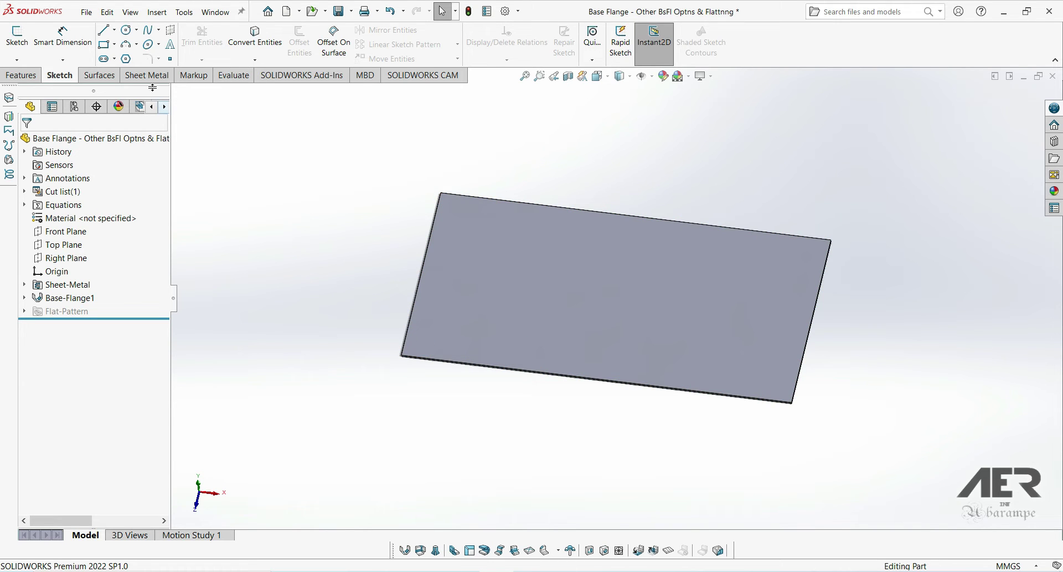
{"action": "left_click", "coordinate": [152, 79]}
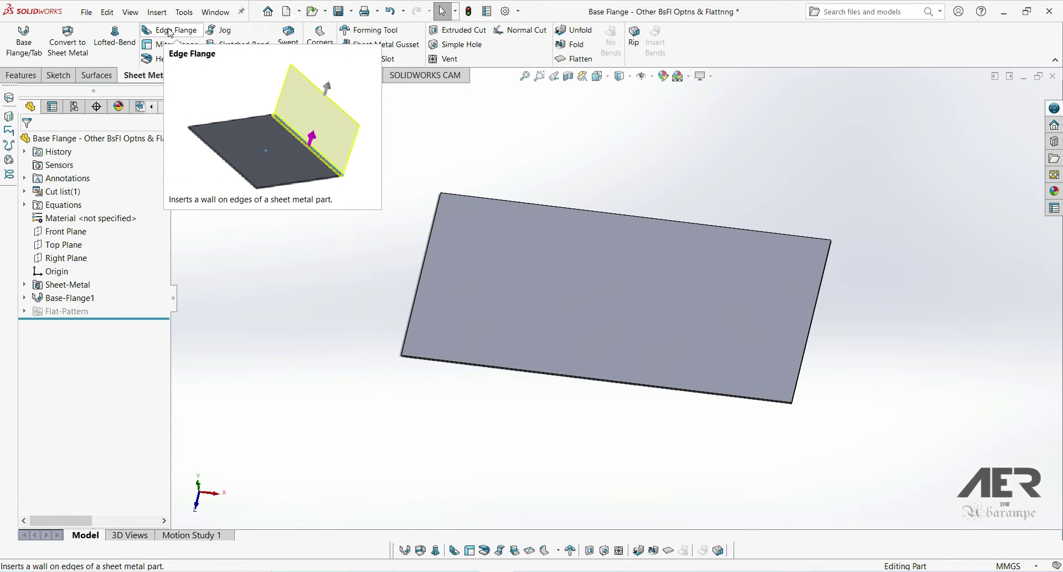
{"action": "left_click", "coordinate": [170, 32]}
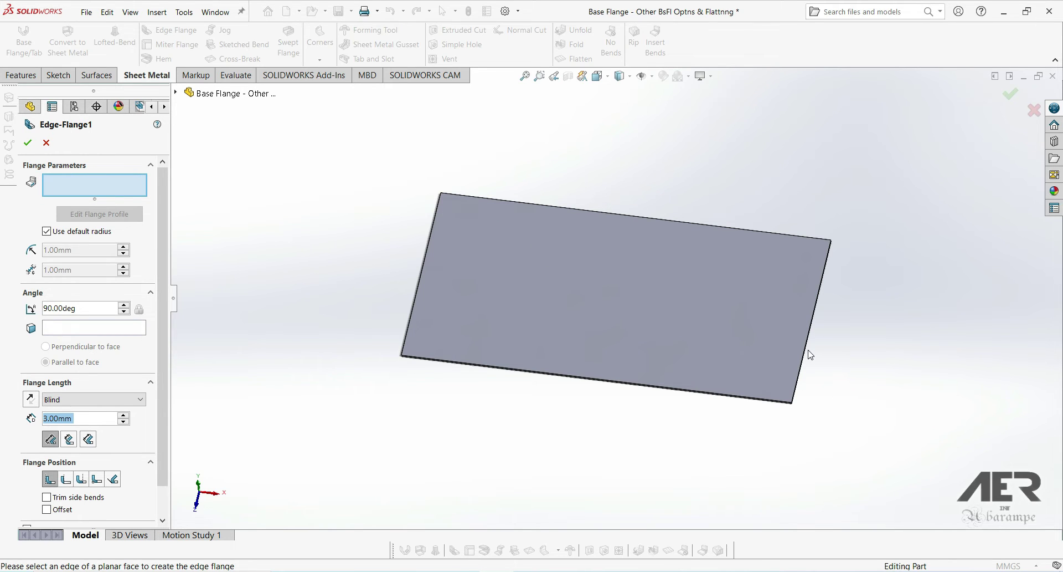
{"action": "scroll", "coordinate": [810, 355], "scroll_direction": "down", "scroll_amount": 2}
{"action": "scroll", "coordinate": [771, 344], "scroll_direction": "down", "scroll_amount": 3}
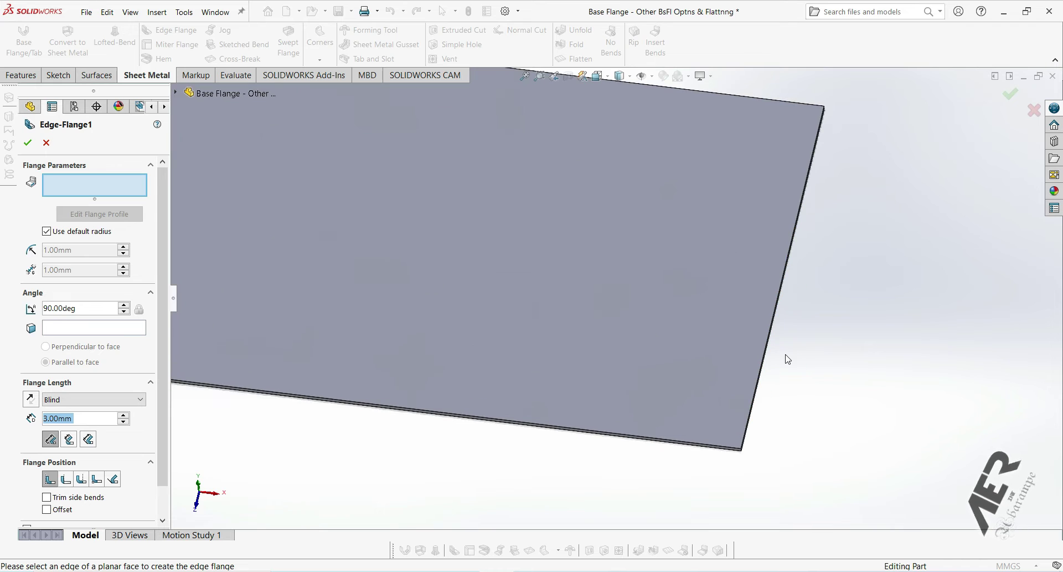
{"action": "scroll", "coordinate": [780, 366], "scroll_direction": "down", "scroll_amount": 1}
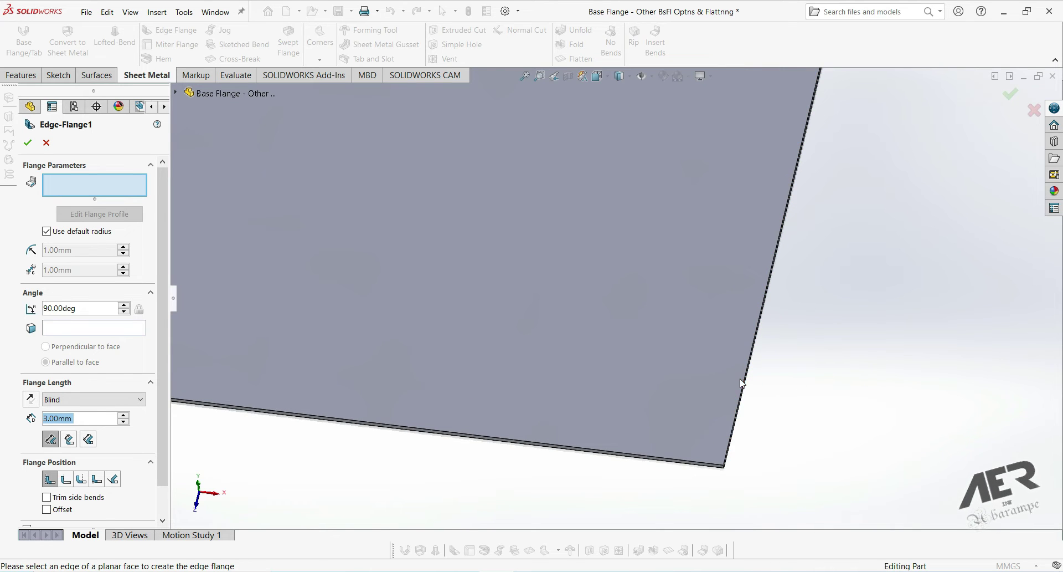
{"action": "left_click", "coordinate": [742, 397]}
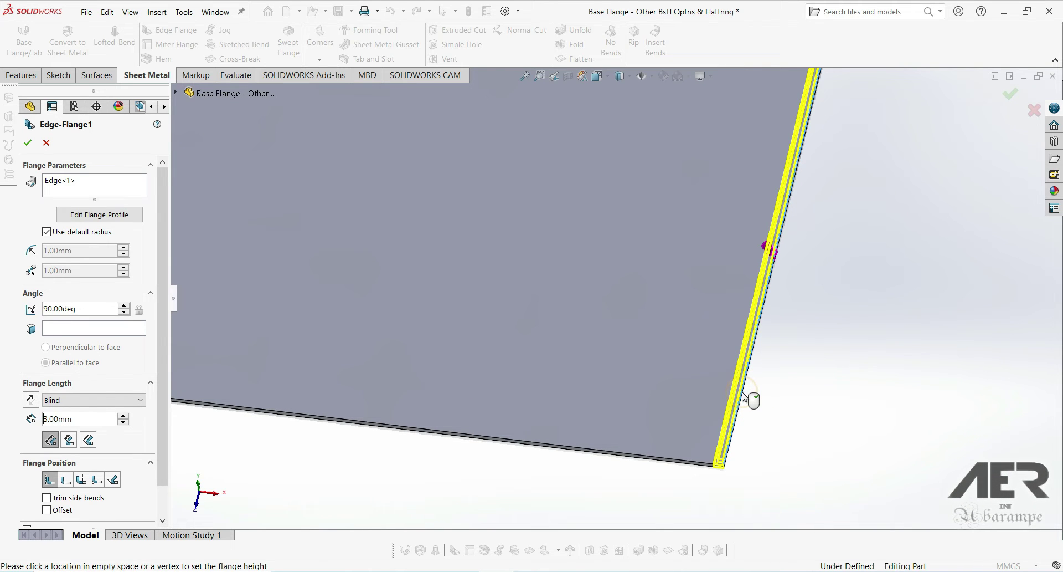
{"action": "scroll", "coordinate": [744, 395], "scroll_direction": "up", "scroll_amount": 3}
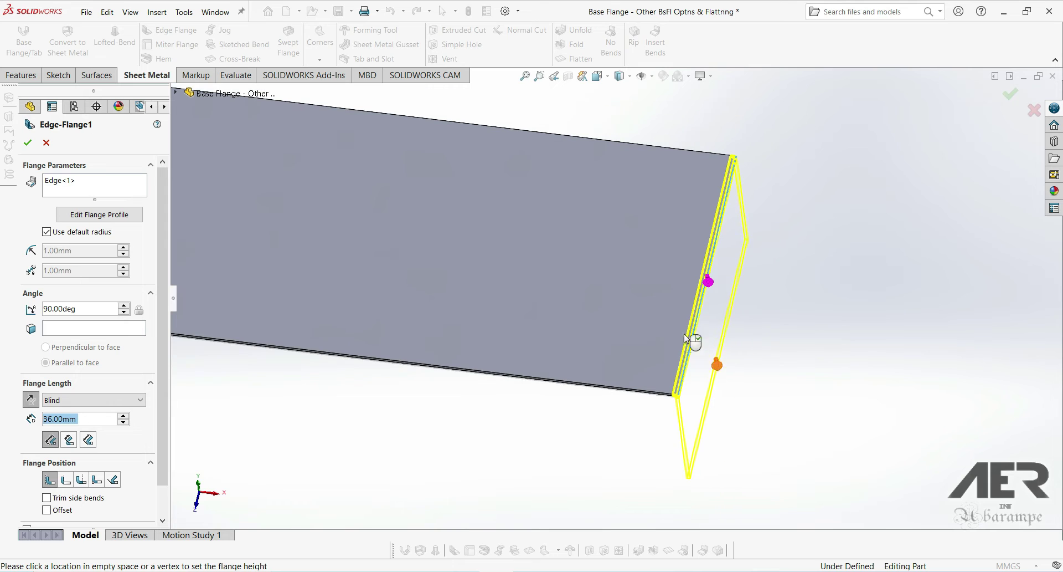
{"action": "middle_click_drag", "start_coordinate": [630, 238], "coordinate": [481, 240]}
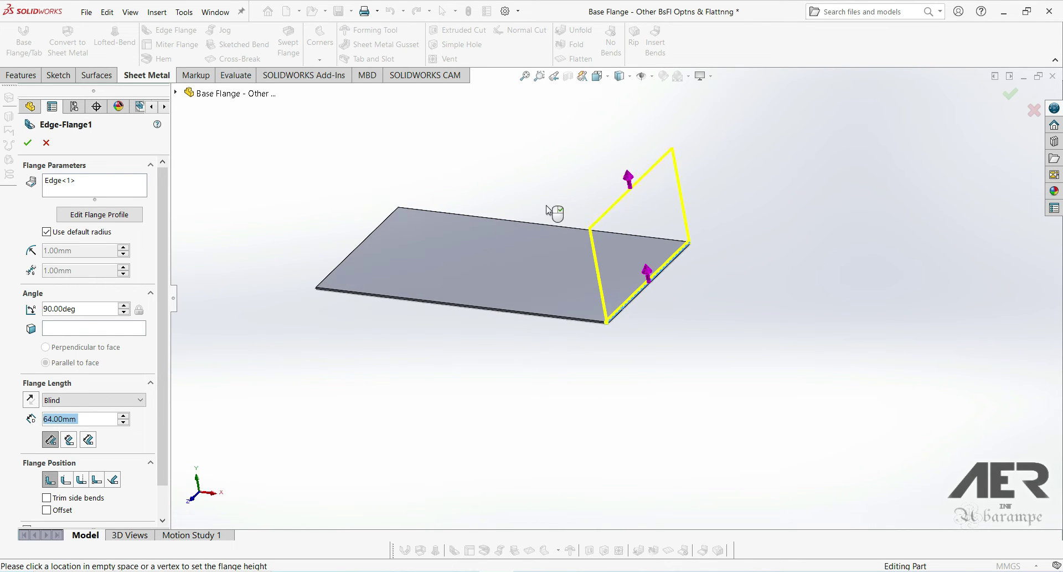
{"action": "left_click", "coordinate": [576, 198]}
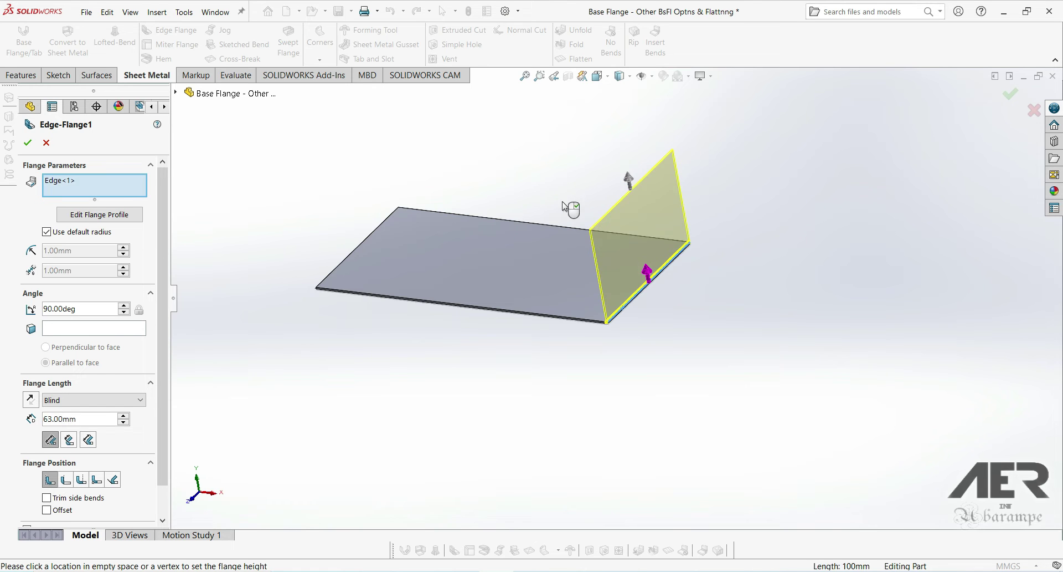
Step: Override the default bend radius of the edge flange and set it to 3 mm
{"action": "middle_click_drag", "start_coordinate": [522, 232], "coordinate": [512, 276]}
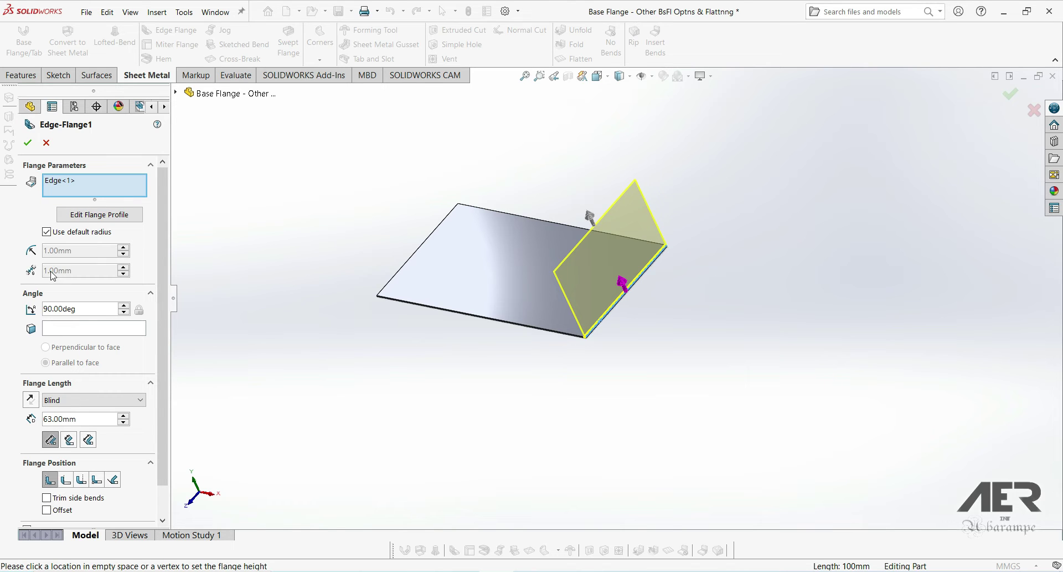
{"action": "left_click", "coordinate": [46, 232]}
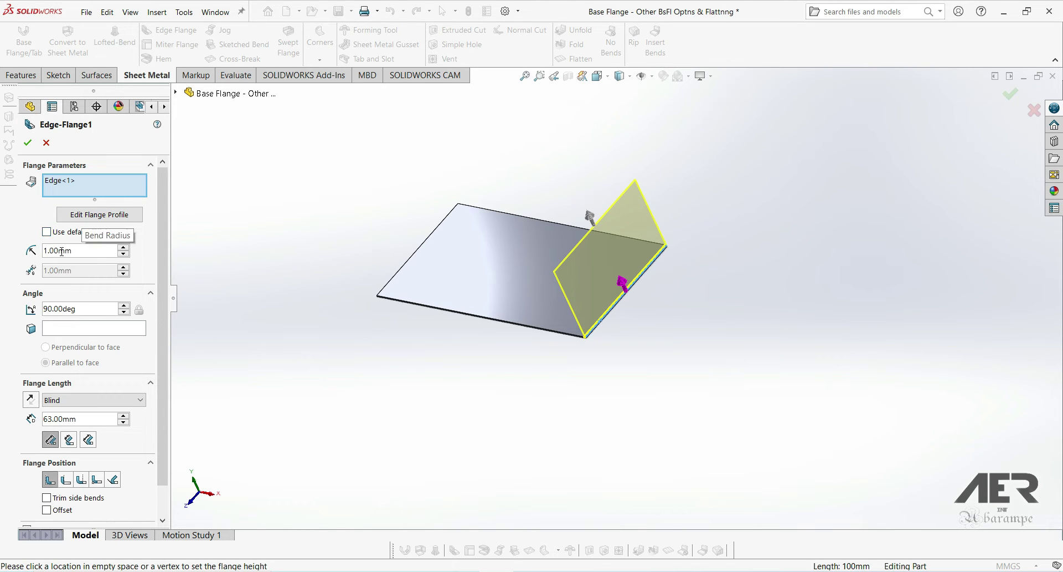
{"action": "left_click", "coordinate": [122, 248]}
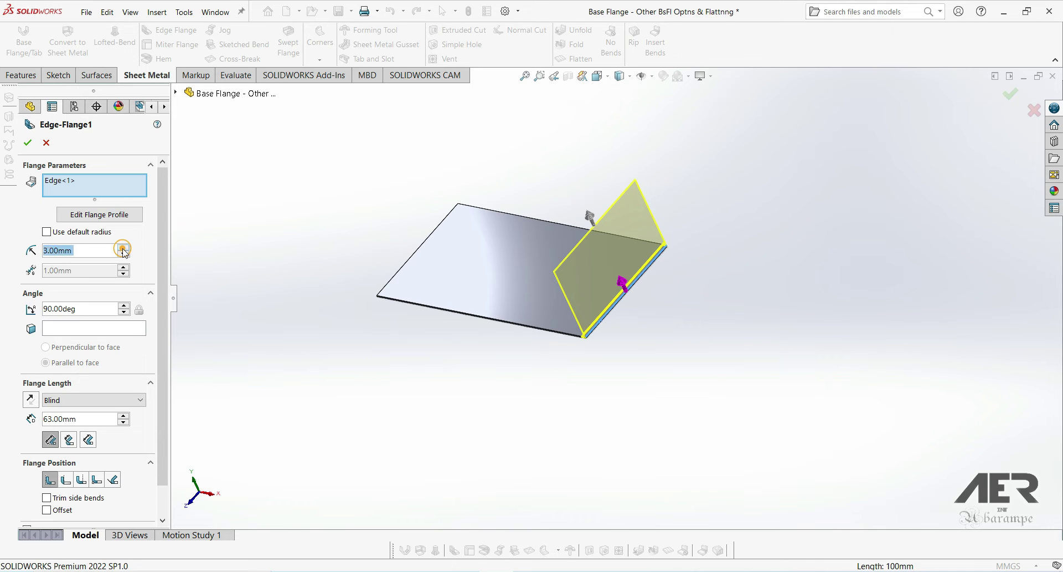
Step: Raise the edge flange's bend radius to 12 mm, and switch the flange back to the default radius
{"action": "left_click", "coordinate": [123, 248]}
{"action": "left_click", "coordinate": [123, 248]}
{"action": "left_click", "coordinate": [123, 248]}
{"action": "left_click", "coordinate": [123, 247]}
{"action": "left_click", "coordinate": [123, 247]}
{"action": "left_click", "coordinate": [123, 248]}
{"action": "left_click", "coordinate": [123, 248]}
{"action": "left_click", "coordinate": [123, 249]}
{"action": "left_click", "coordinate": [123, 248]}
{"action": "left_click", "coordinate": [123, 248]}
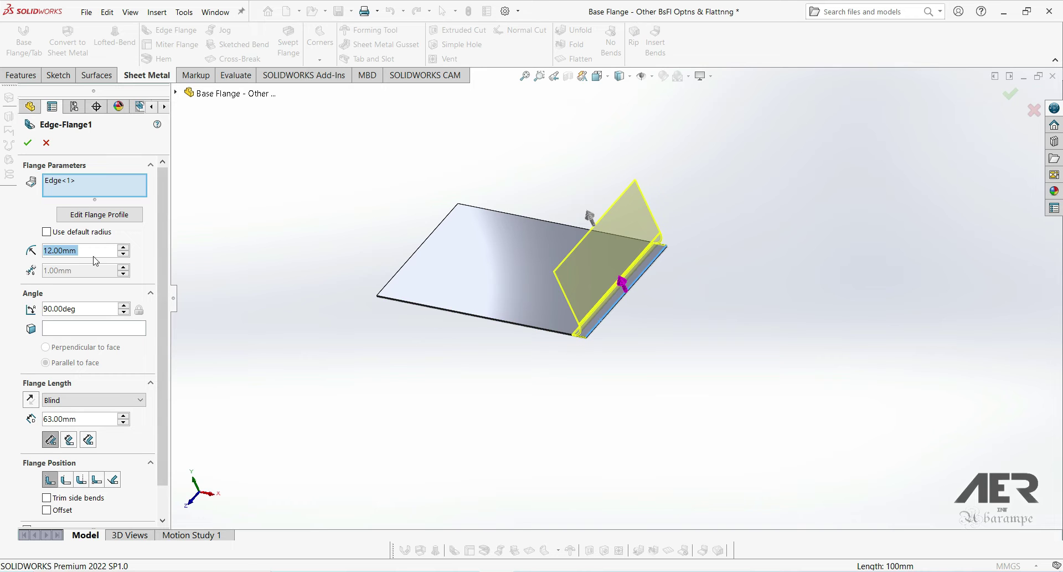
{"action": "left_click", "coordinate": [46, 232]}
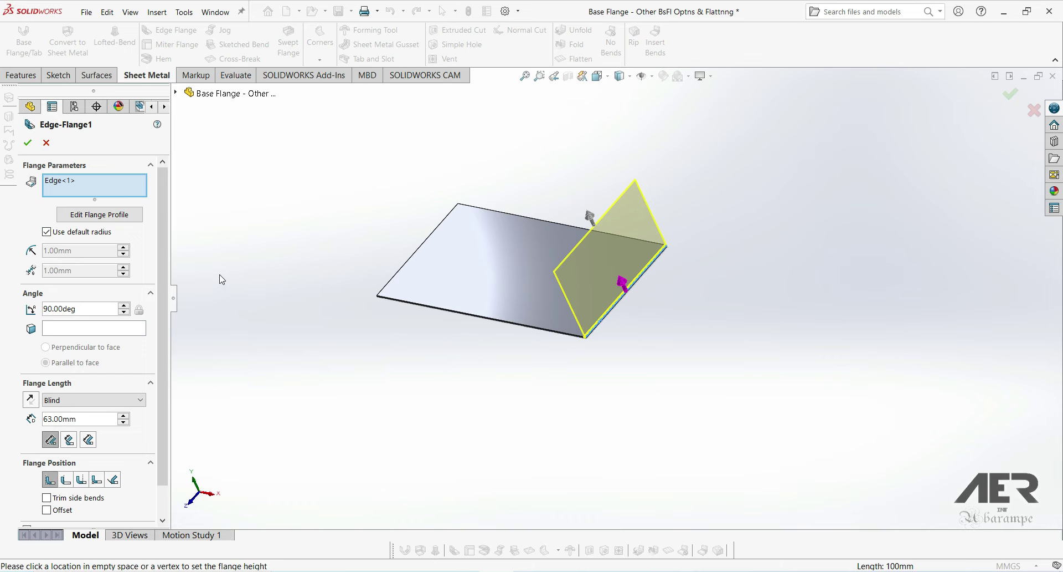
Step: Increase the edge flange's angle to 111 degrees and check its inclination in the front view
{"action": "double_click", "coordinate": [89, 310]}
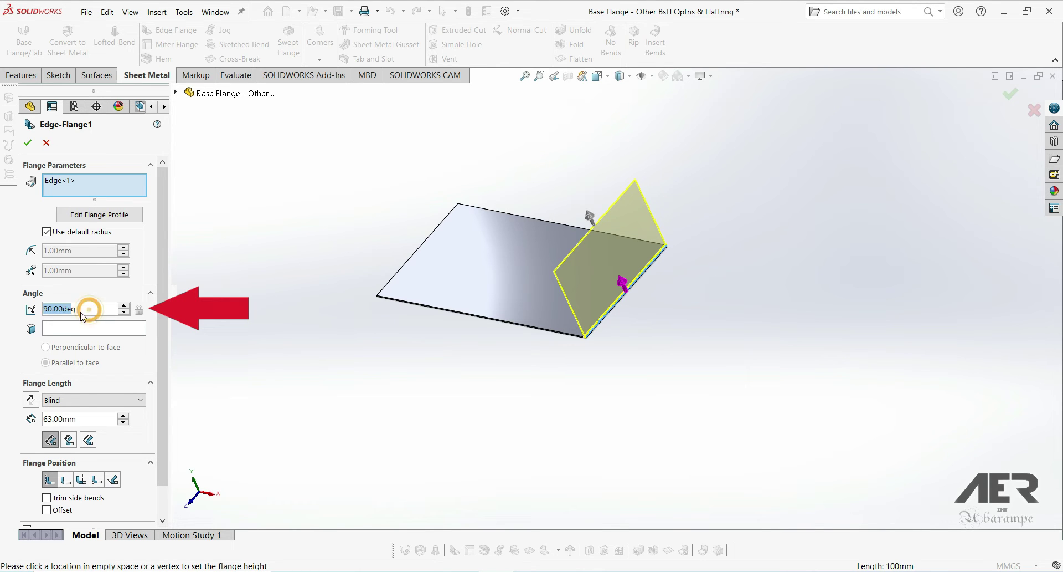
{"action": "left_click", "coordinate": [124, 305]}
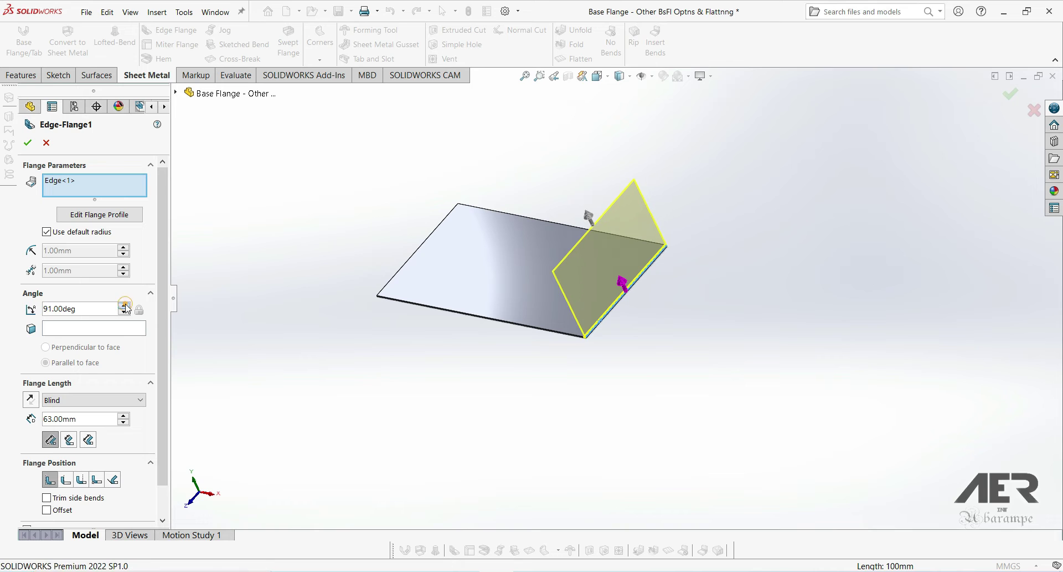
{"action": "left_click", "coordinate": [124, 305]}
{"action": "left_click", "coordinate": [124, 305]}
{"action": "left_click", "coordinate": [124, 304]}
{"action": "left_click", "coordinate": [124, 304]}
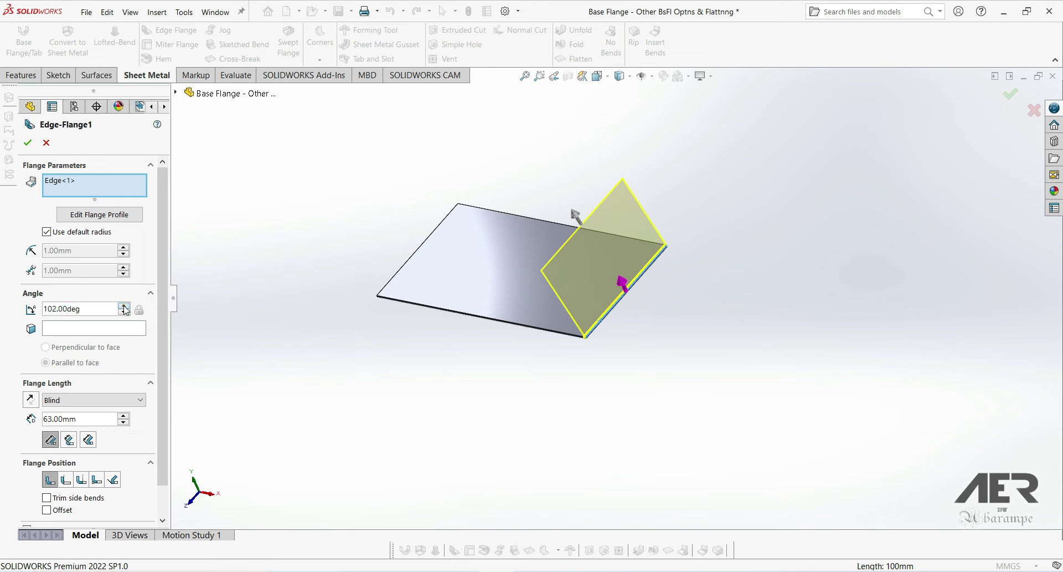
{"action": "left_click", "coordinate": [124, 305]}
{"action": "left_click", "coordinate": [124, 306]}
{"action": "left_click", "coordinate": [124, 305]}
{"action": "left_click", "coordinate": [124, 306]}
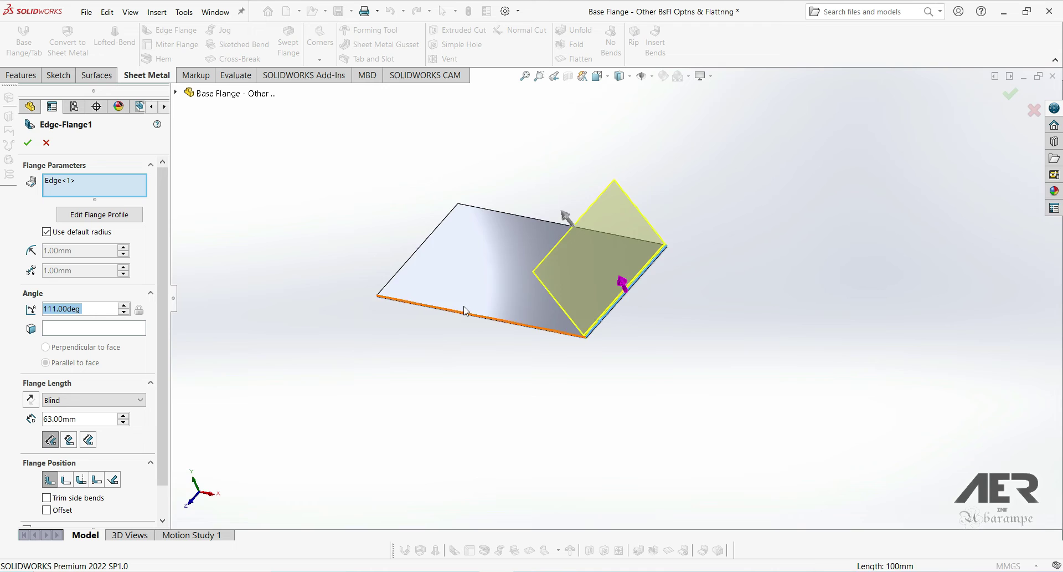
{"action": "middle_click_drag", "start_coordinate": [470, 316], "coordinate": [525, 216]}
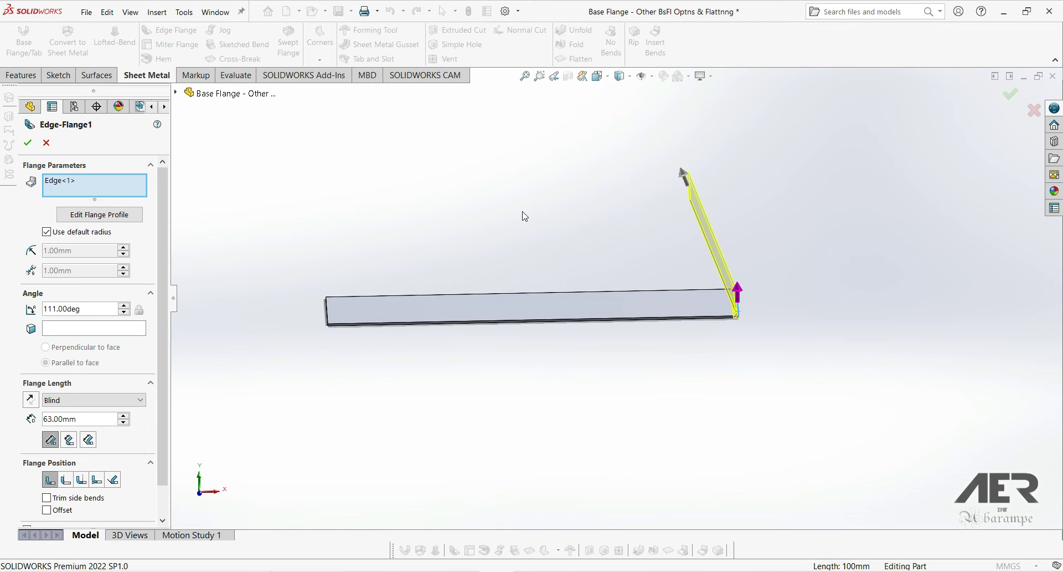
{"action": "key", "text": "ctrl+1"}
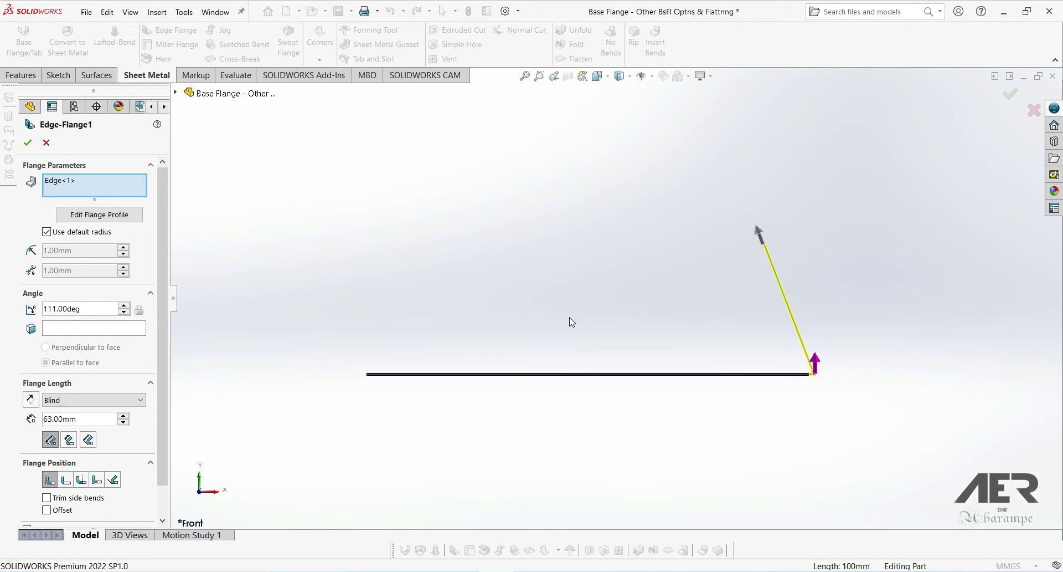
Step: Set the edge flange's angle to 90 degrees
{"action": "middle_click_drag", "start_coordinate": [571, 321], "coordinate": [553, 370]}
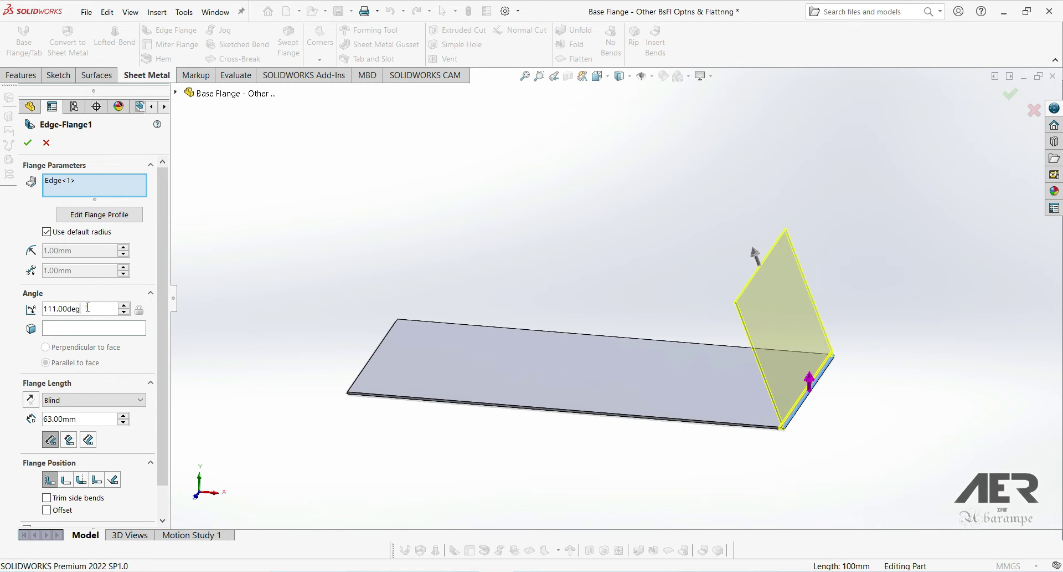
{"action": "type", "text": "90"}
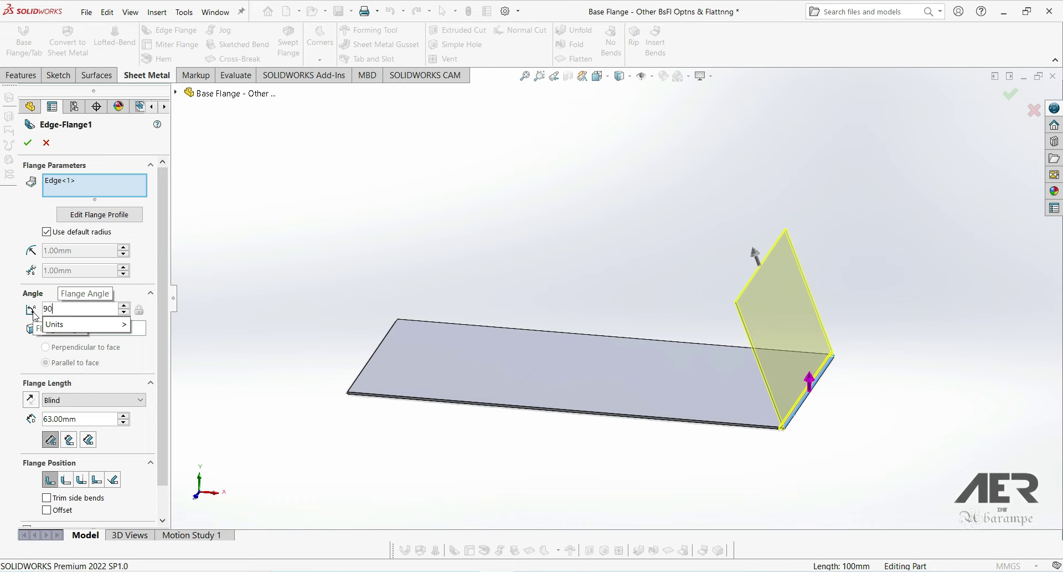
{"action": "key", "text": "Return"}
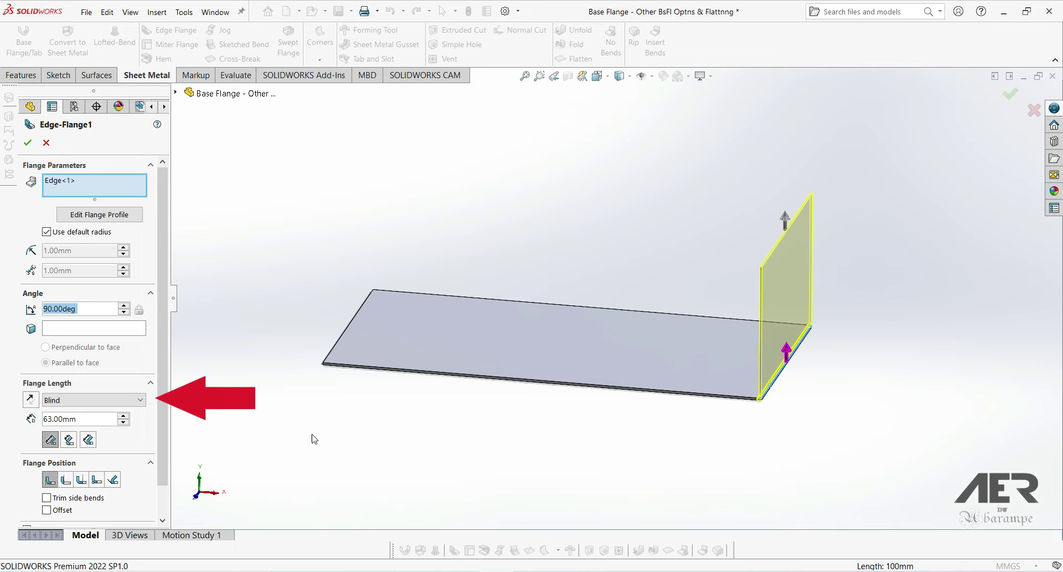
Step: Lengthen the edge flange to 103 mm and return its length to 63 mm
{"action": "left_click", "coordinate": [125, 416]}
{"action": "left_click", "coordinate": [125, 416]}
{"action": "left_click", "coordinate": [124, 416]}
{"action": "left_click", "coordinate": [125, 416]}
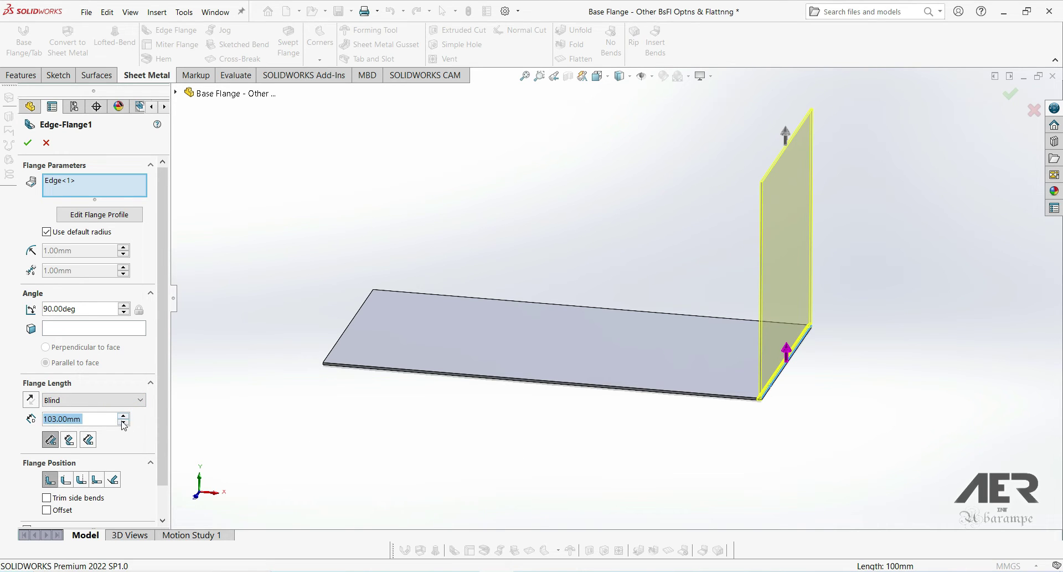
{"action": "left_click", "coordinate": [125, 422]}
{"action": "left_click", "coordinate": [125, 422]}
{"action": "left_click", "coordinate": [125, 422]}
{"action": "left_click", "coordinate": [125, 422]}
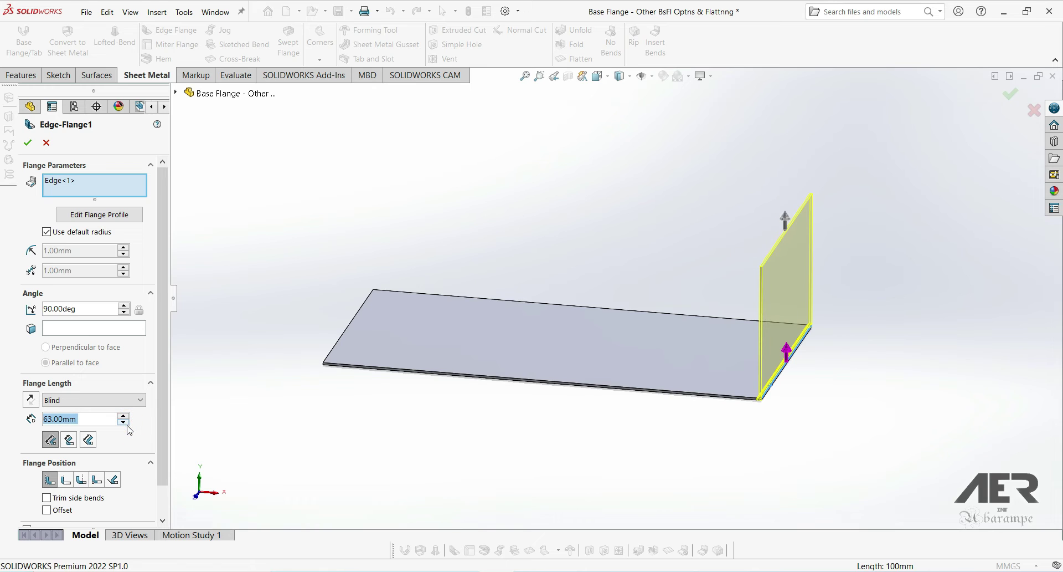
Step: Flip the edge flange downward and back upward, and keep its length type as Blind
{"action": "left_click", "coordinate": [31, 399]}
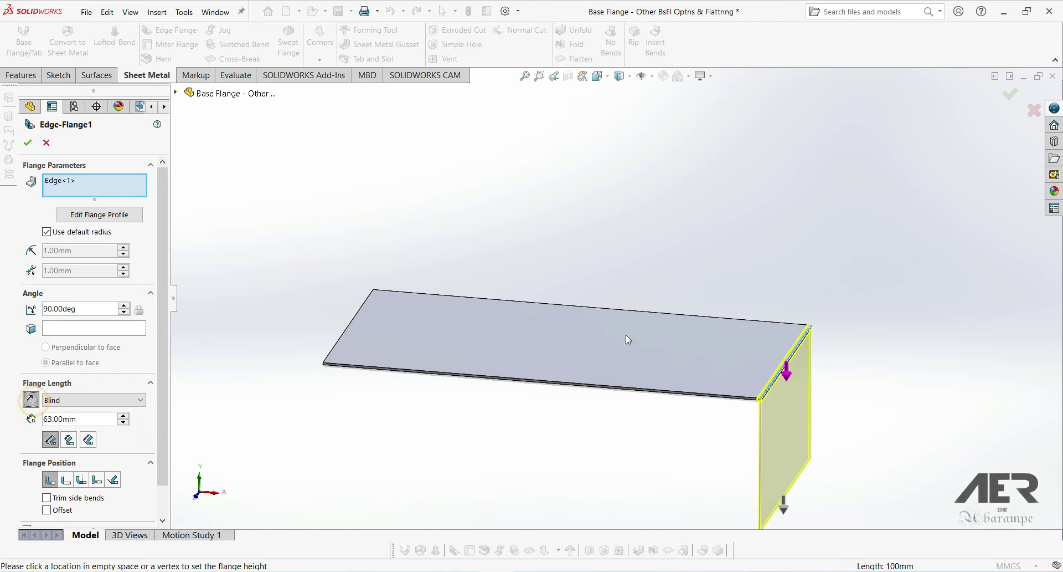
{"action": "left_click", "coordinate": [30, 400]}
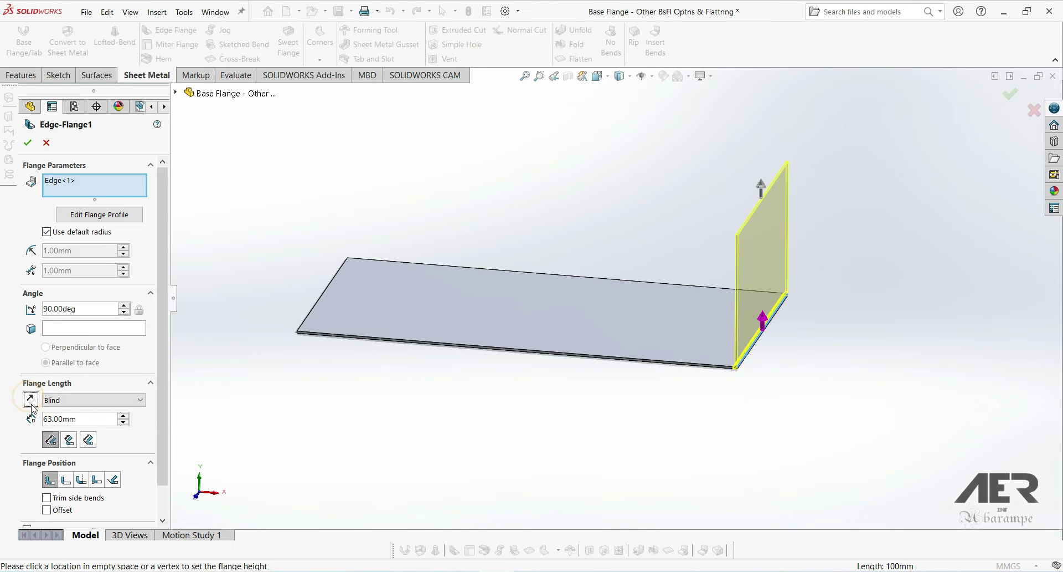
{"action": "left_click", "coordinate": [77, 406]}
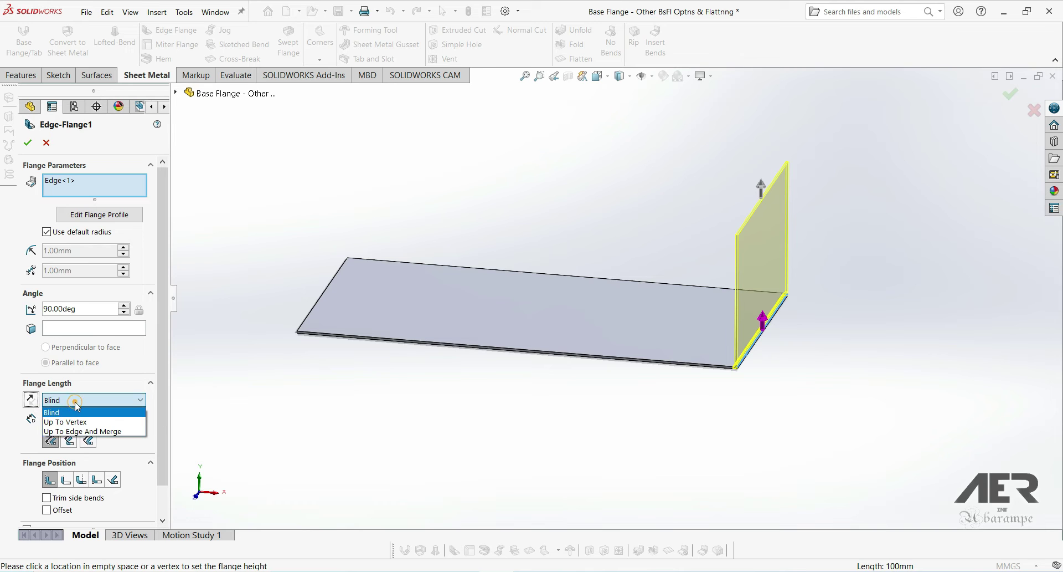
{"action": "left_click", "coordinate": [53, 420]}
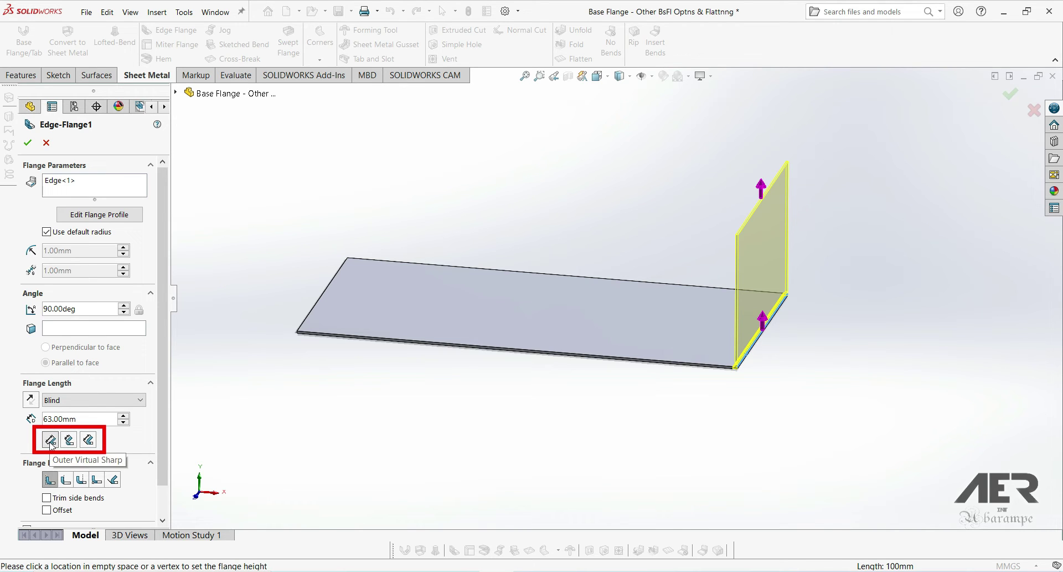
Step: Keep Outer Virtual Sharp as the flange length reference and examine the measured length in a close front view
{"action": "left_click", "coordinate": [51, 441]}
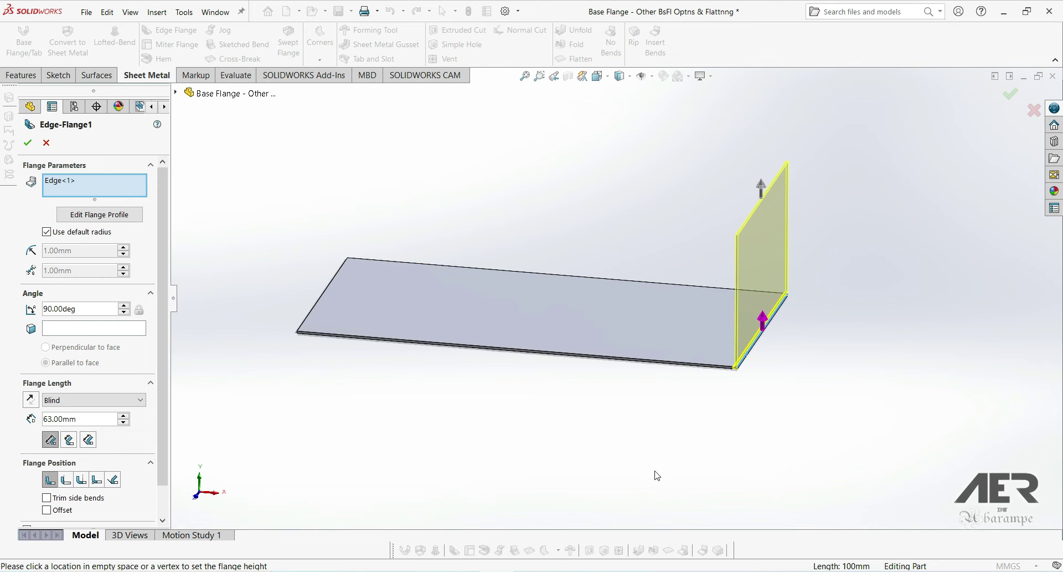
{"action": "key", "text": "space"}
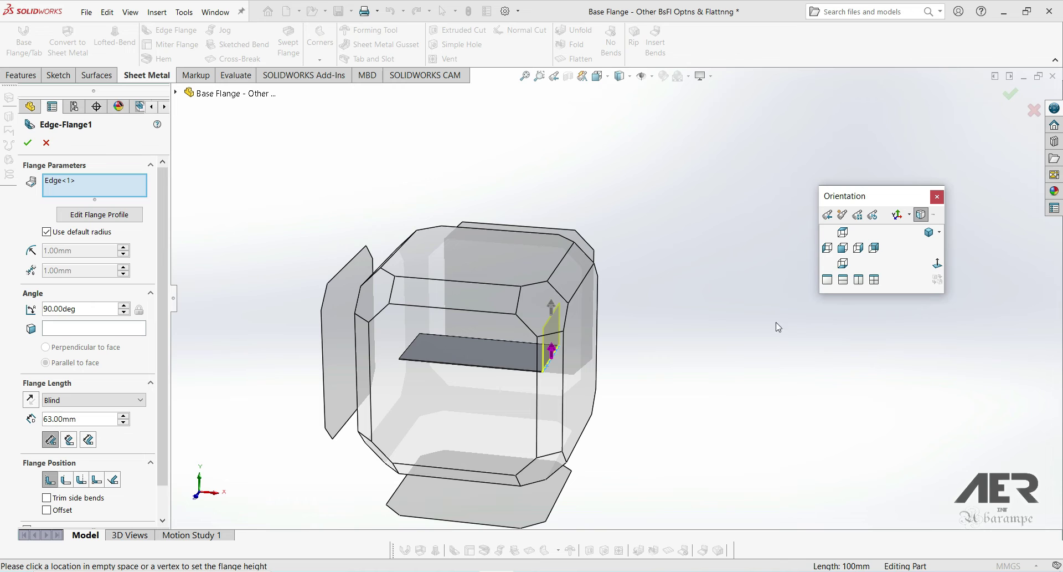
{"action": "left_click", "coordinate": [842, 246]}
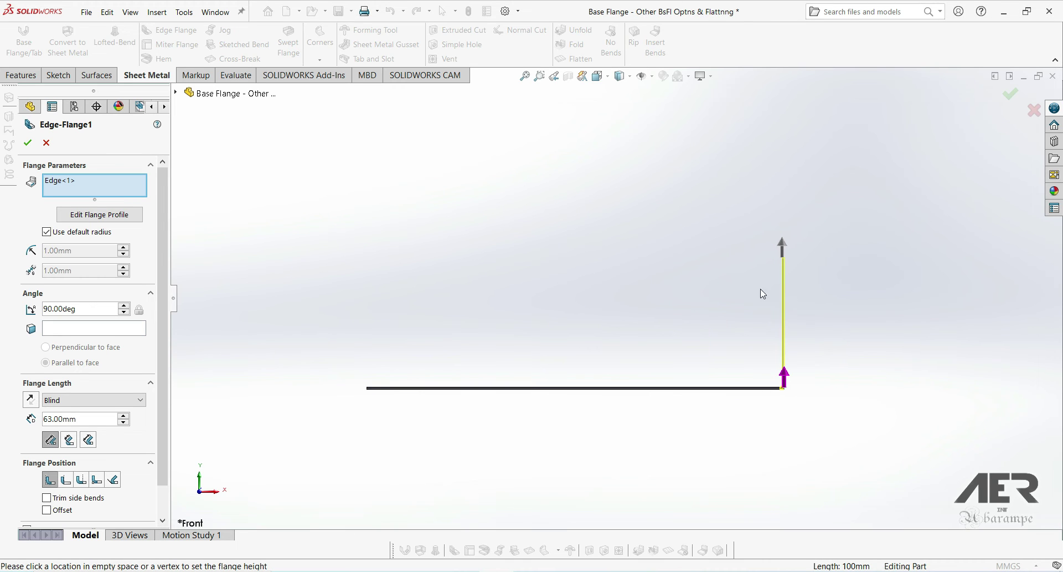
{"action": "scroll", "coordinate": [792, 399], "scroll_direction": "down", "scroll_amount": 3}
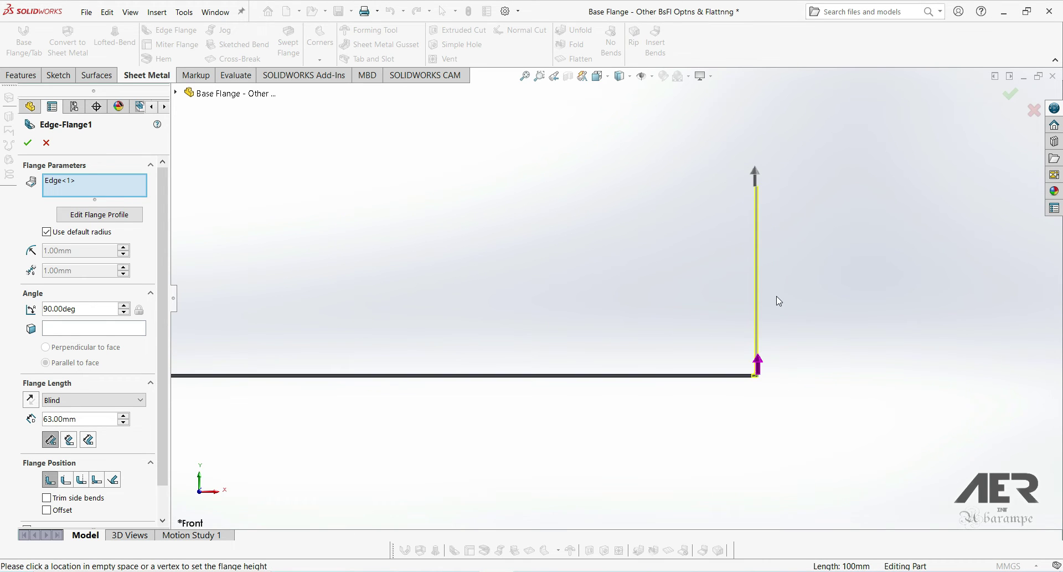
{"action": "scroll", "coordinate": [785, 290], "scroll_direction": "down", "scroll_amount": 5}
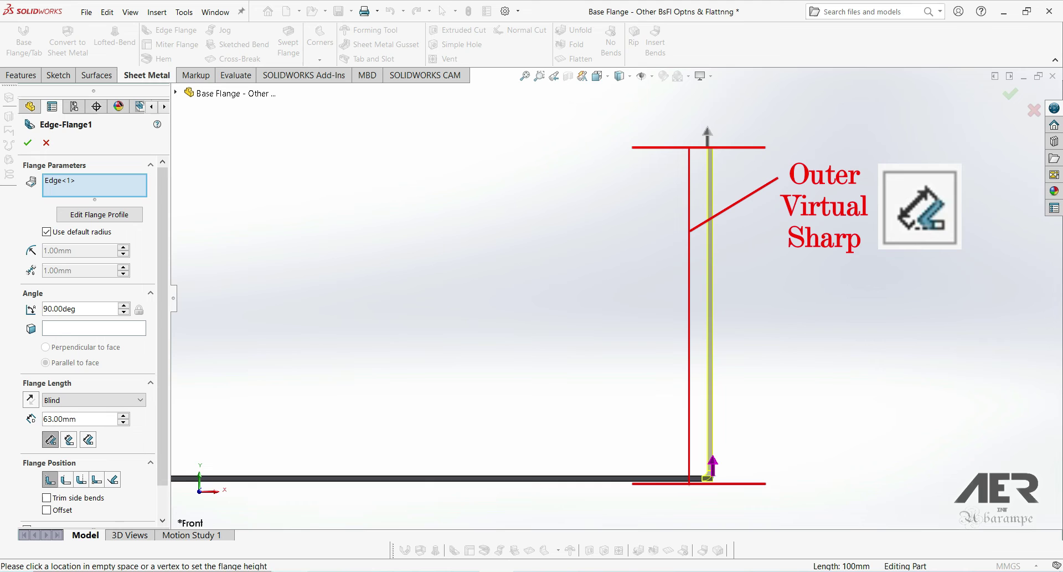
Step: Compare the Inner Virtual Sharp and Tangent Bend length references with Outer Virtual Sharp, ending on Outer Virtual Sharp
{"action": "left_click", "coordinate": [69, 440]}
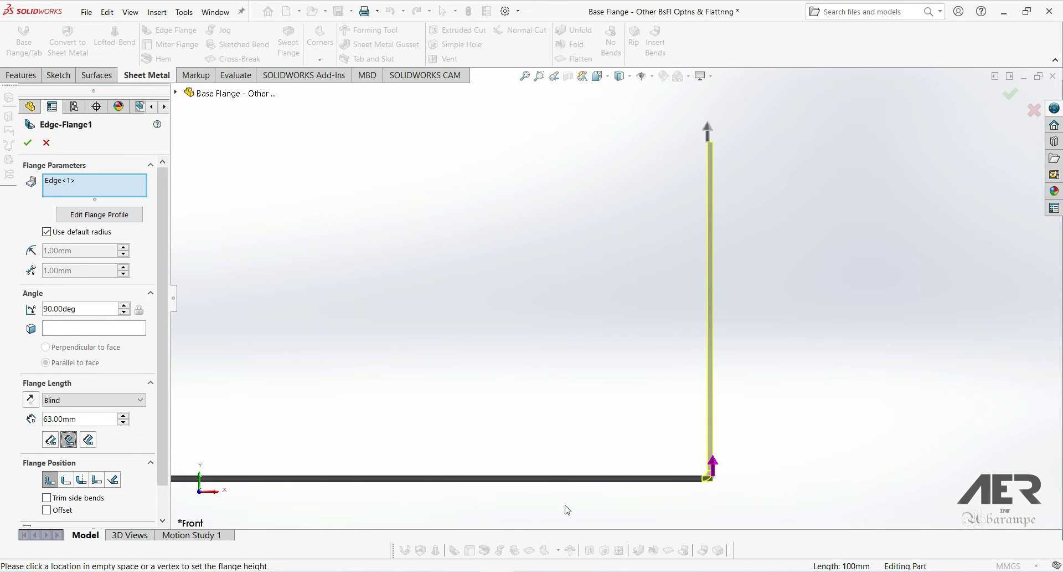
{"action": "left_click", "coordinate": [47, 444]}
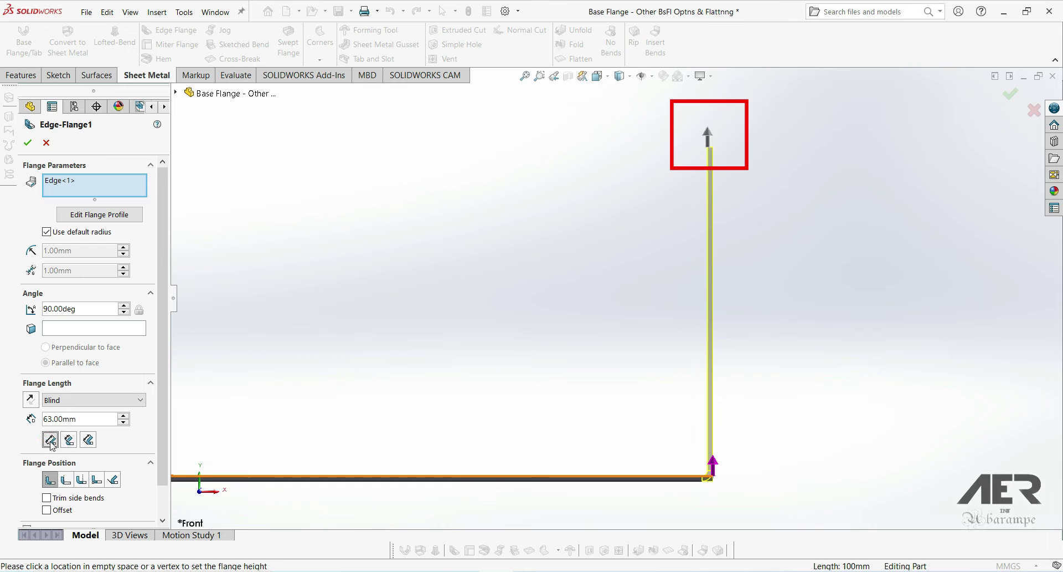
{"action": "left_click", "coordinate": [72, 440]}
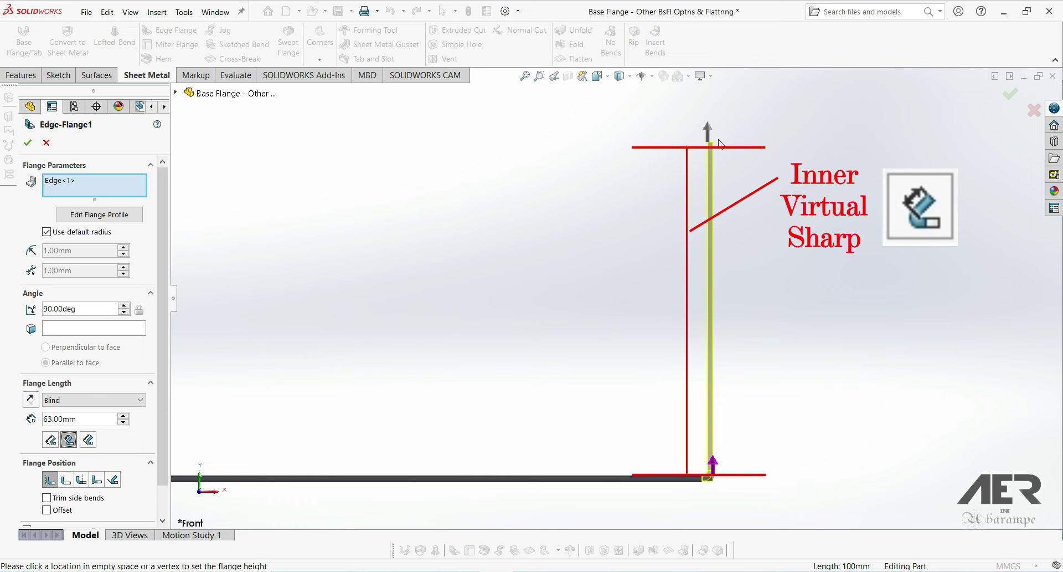
{"action": "left_click", "coordinate": [88, 441]}
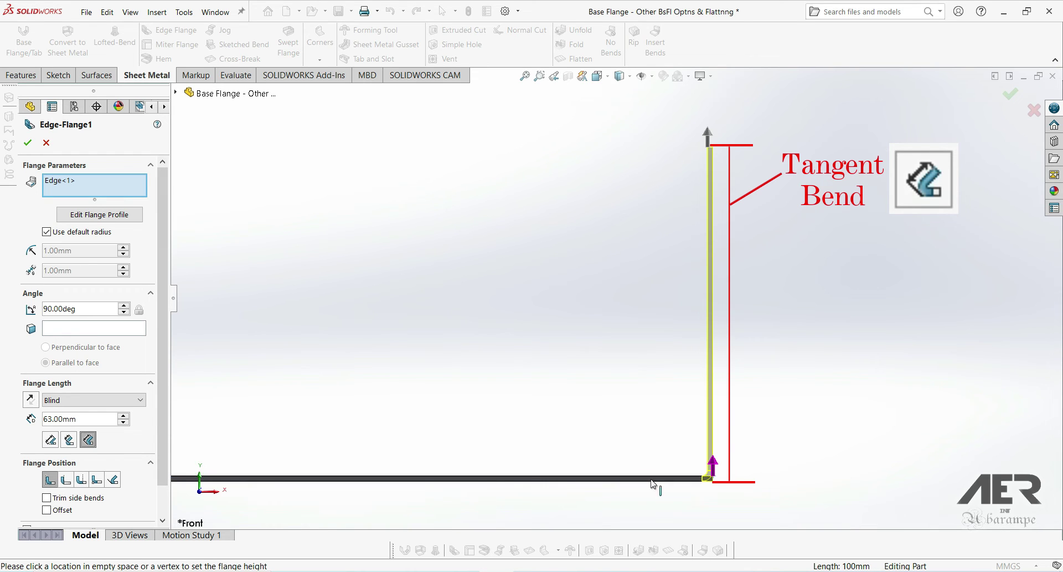
{"action": "left_click", "coordinate": [718, 469]}
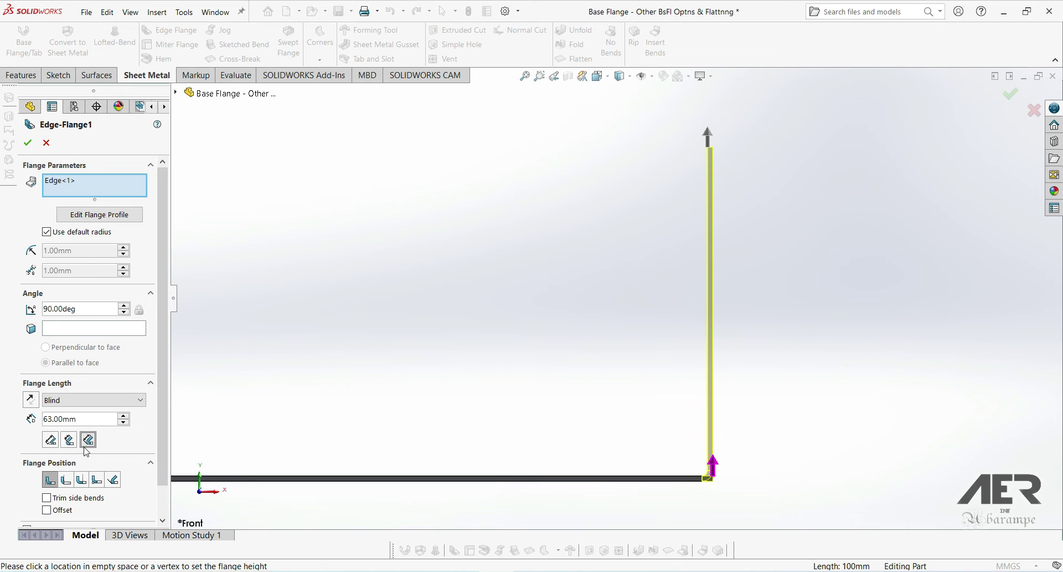
{"action": "left_click", "coordinate": [50, 440]}
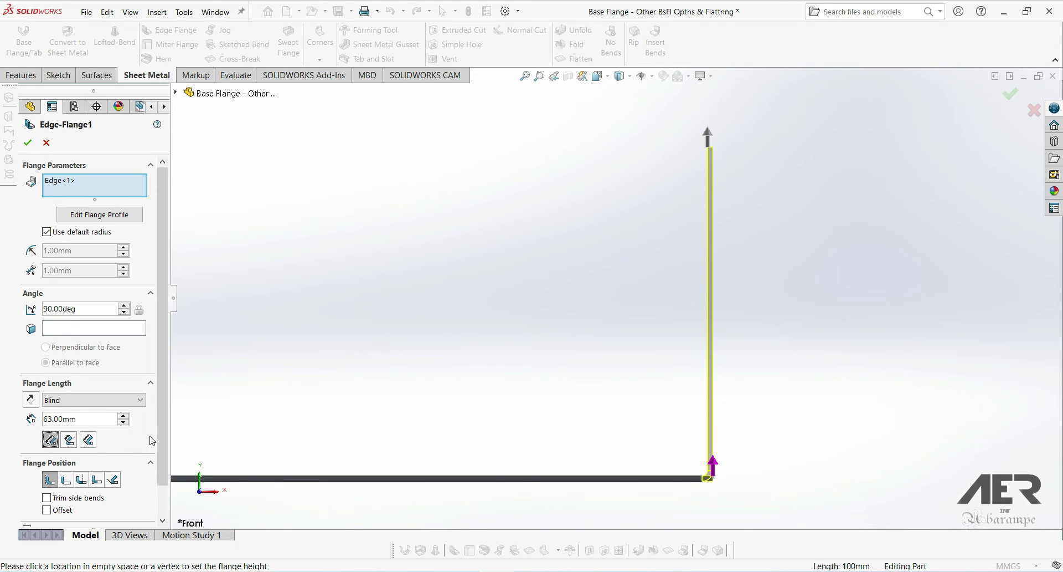
Step: Examine the Material Inside position at the bend, and try the Material Outside and Bend Outside flange positions
{"action": "left_click_drag", "start_coordinate": [163, 439], "coordinate": [165, 463]}
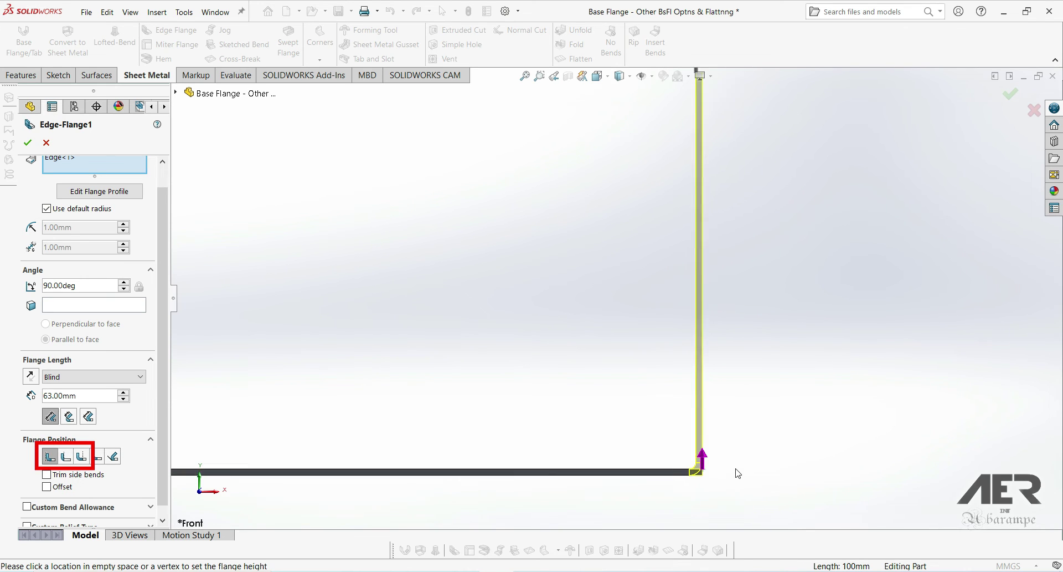
{"action": "scroll", "coordinate": [720, 471], "scroll_direction": "down", "scroll_amount": 5}
{"action": "scroll", "coordinate": [714, 459], "scroll_direction": "down", "scroll_amount": 4}
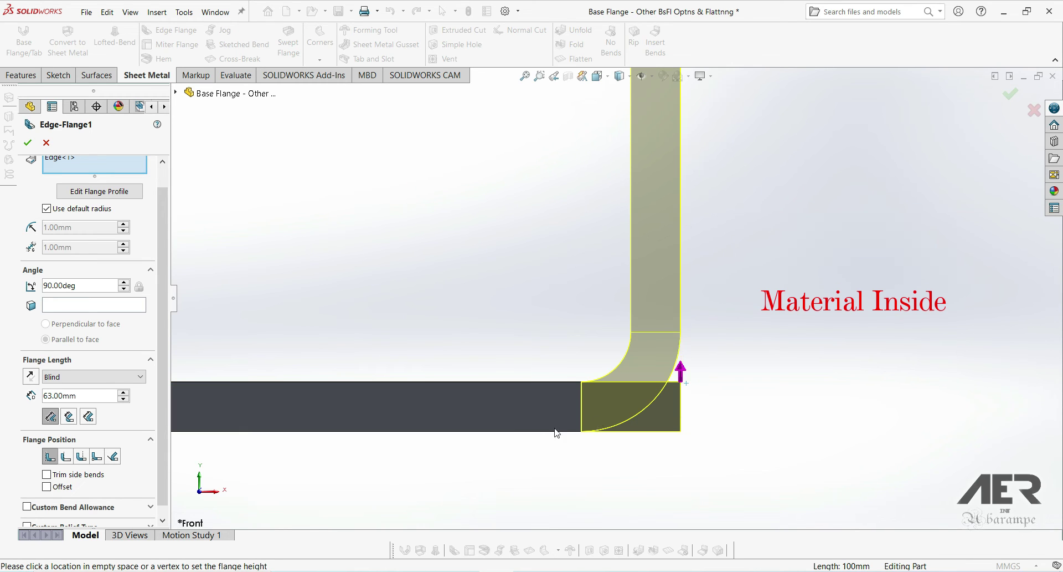
{"action": "left_click", "coordinate": [65, 456]}
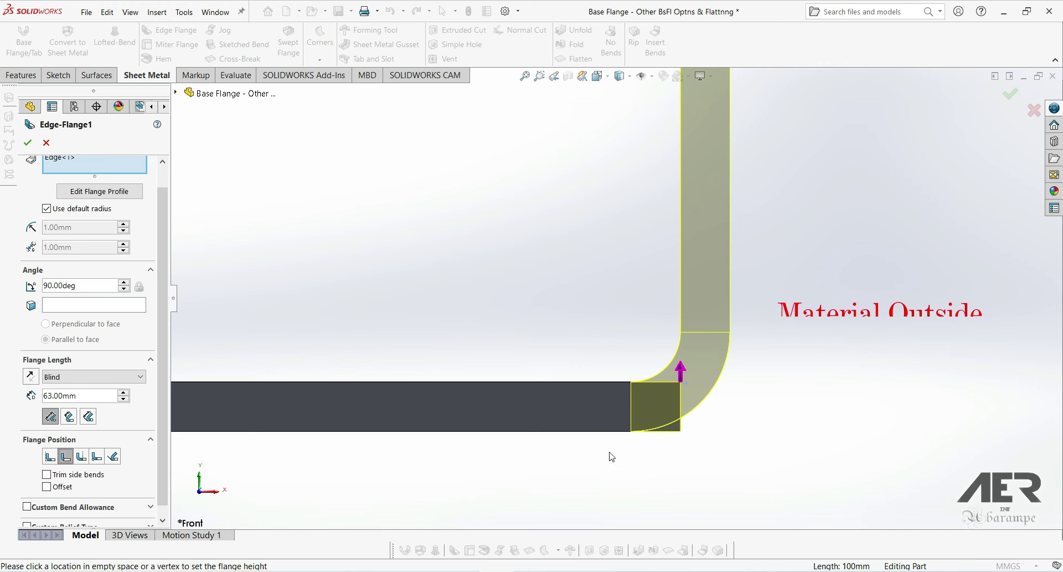
{"action": "left_click", "coordinate": [86, 461]}
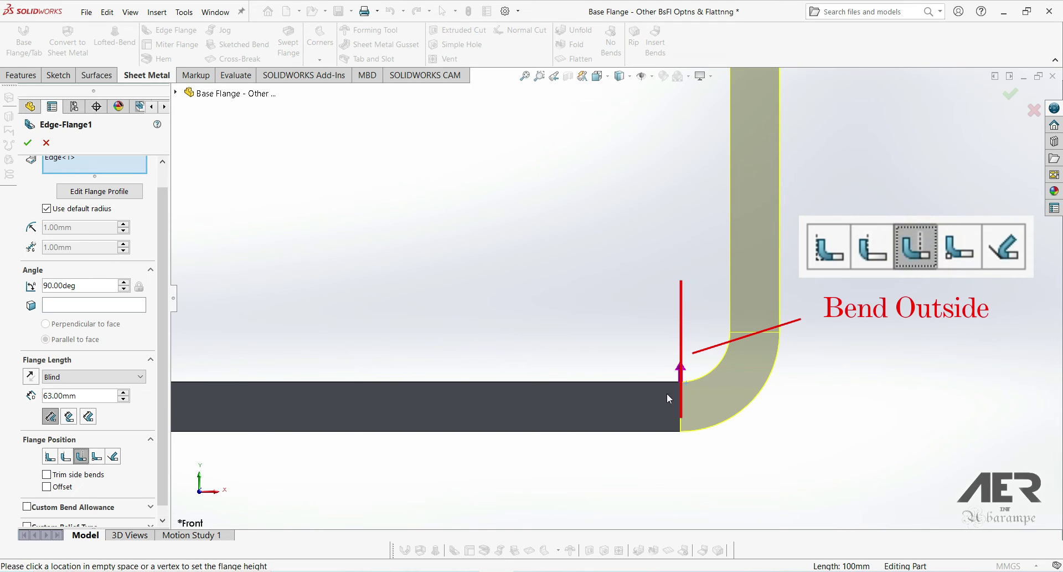
Step: Try the Bend from Virtual Sharp and Tangent to Bend flange positions, and set the position to Material Inside
{"action": "left_click", "coordinate": [93, 460]}
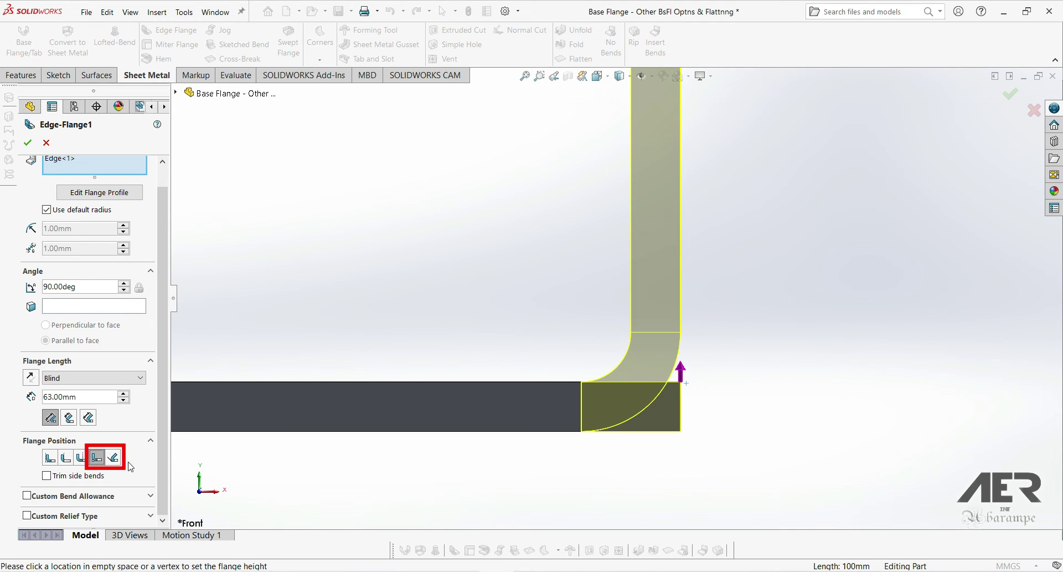
{"action": "left_click", "coordinate": [115, 459]}
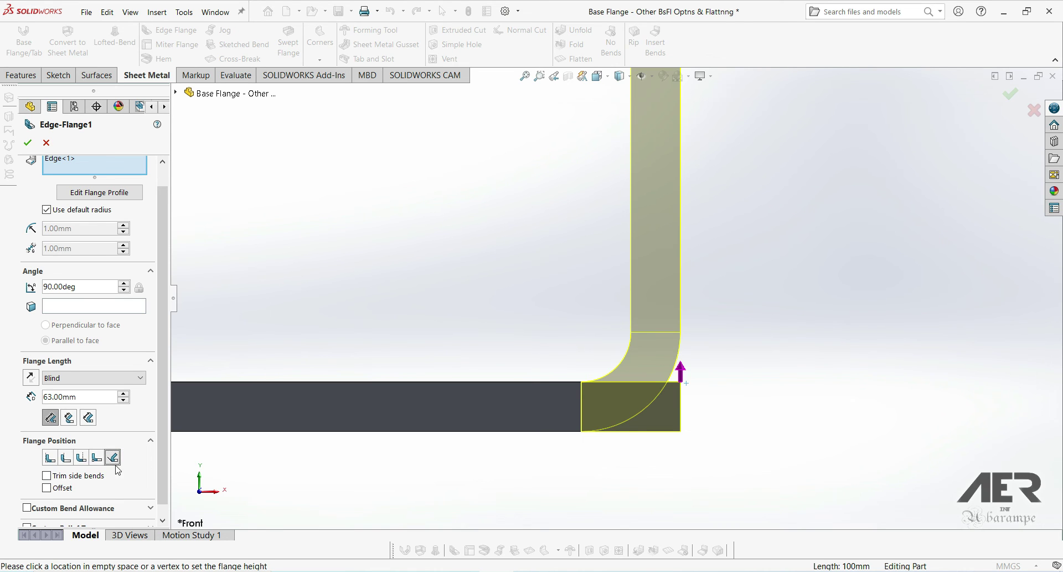
{"action": "left_click", "coordinate": [48, 460]}
{"action": "scroll", "coordinate": [165, 503], "scroll_direction": "down", "scroll_amount": 1}
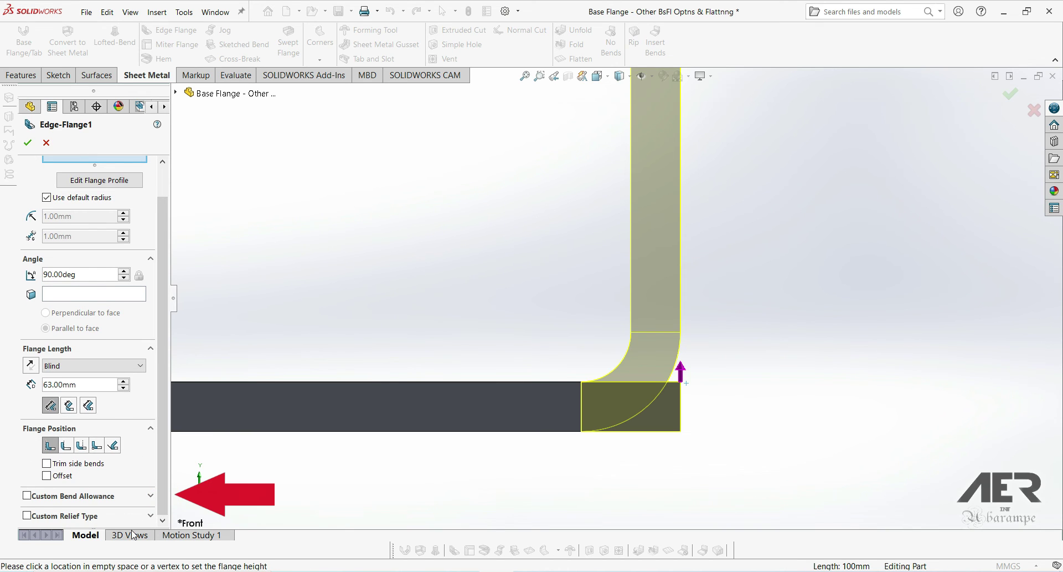
Step: Examine the Custom Bend Allowance and Custom Relief Type options of the edge flange
{"action": "left_click", "coordinate": [151, 495]}
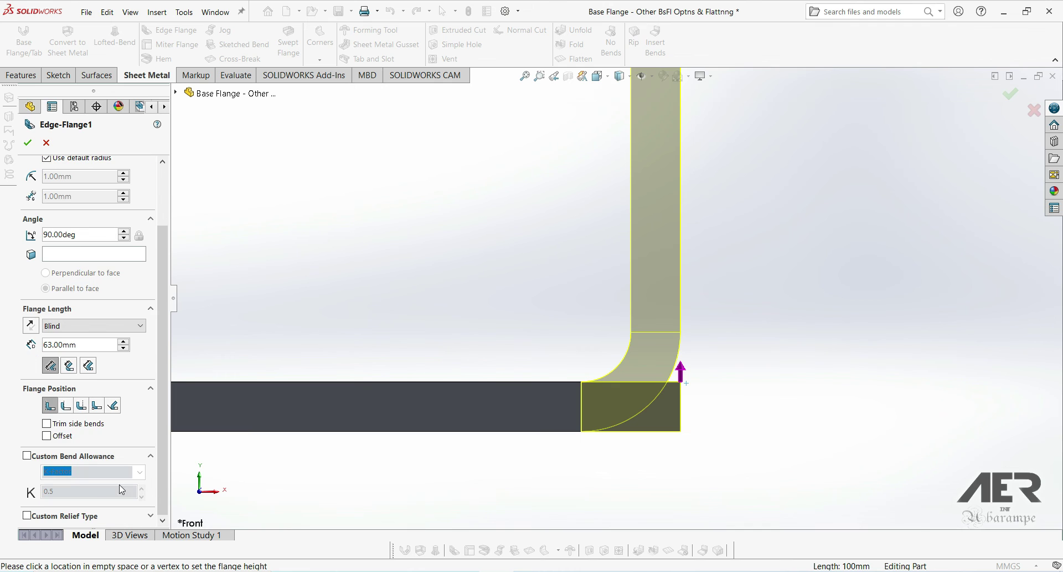
{"action": "left_click", "coordinate": [151, 516]}
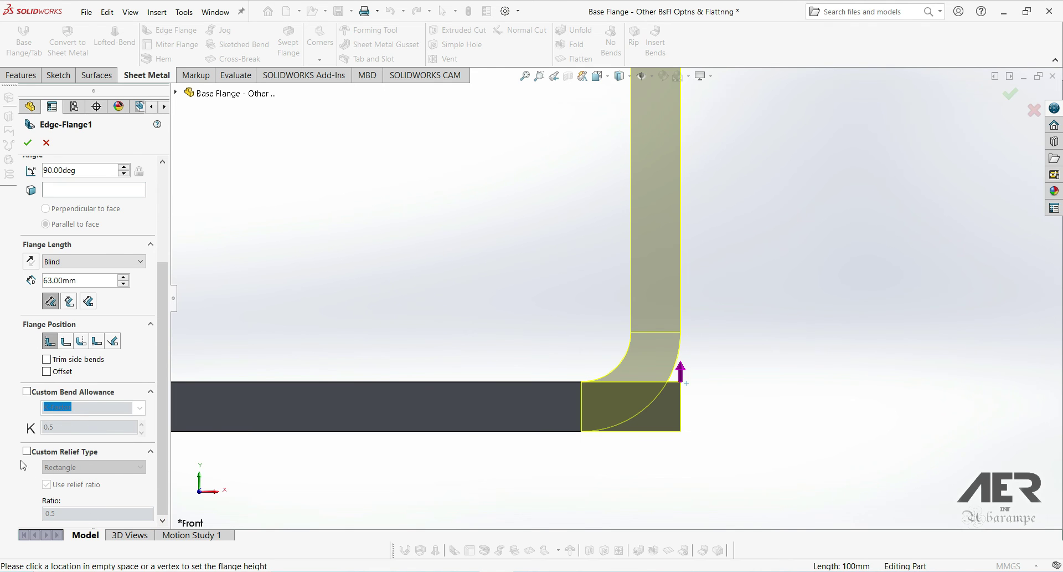
{"action": "scroll", "coordinate": [162, 440], "scroll_direction": "up", "scroll_amount": 5}
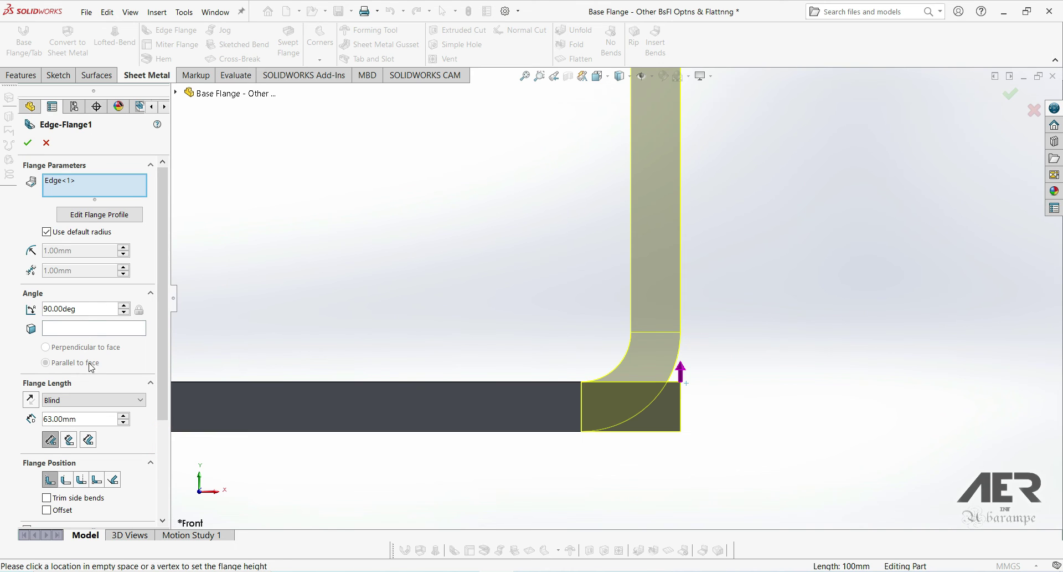
Step: Set the edge flange length to 50 mm, keep the Material Inside position and complete the flange
{"action": "double_click", "coordinate": [88, 419]}
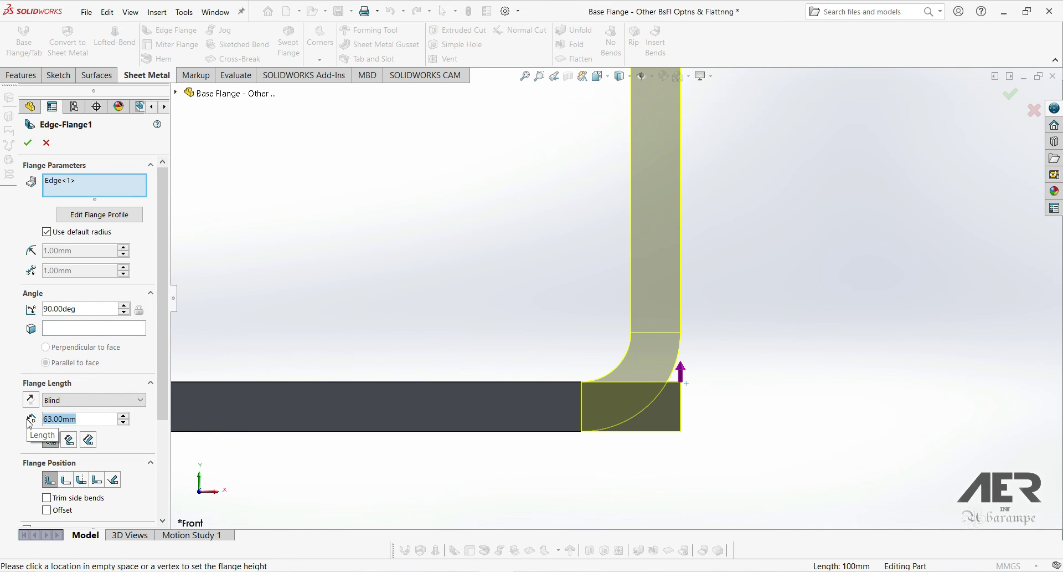
{"action": "type", "text": "50"}
{"action": "key", "text": "Return"}
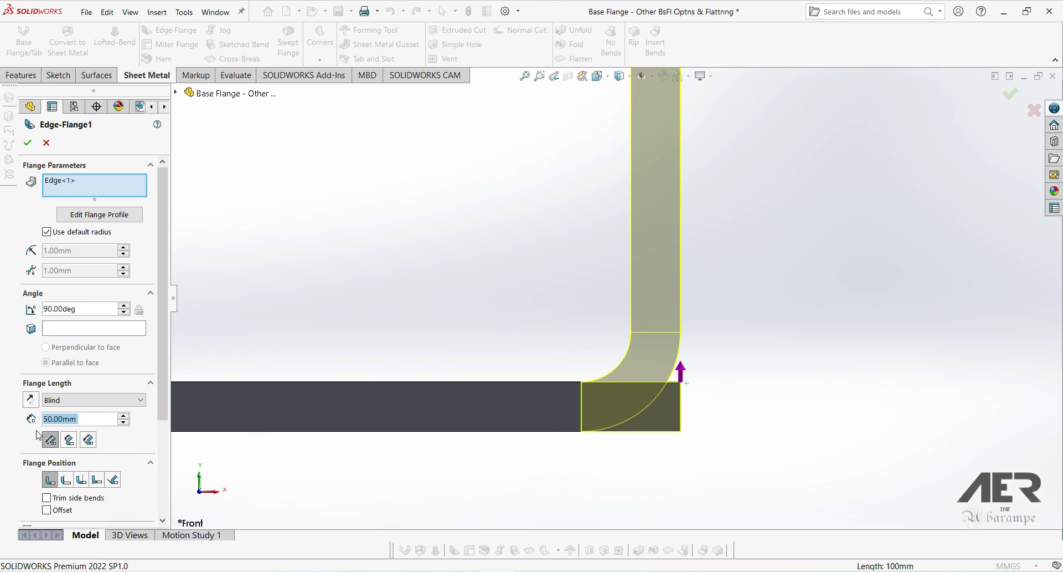
{"action": "left_click", "coordinate": [49, 480]}
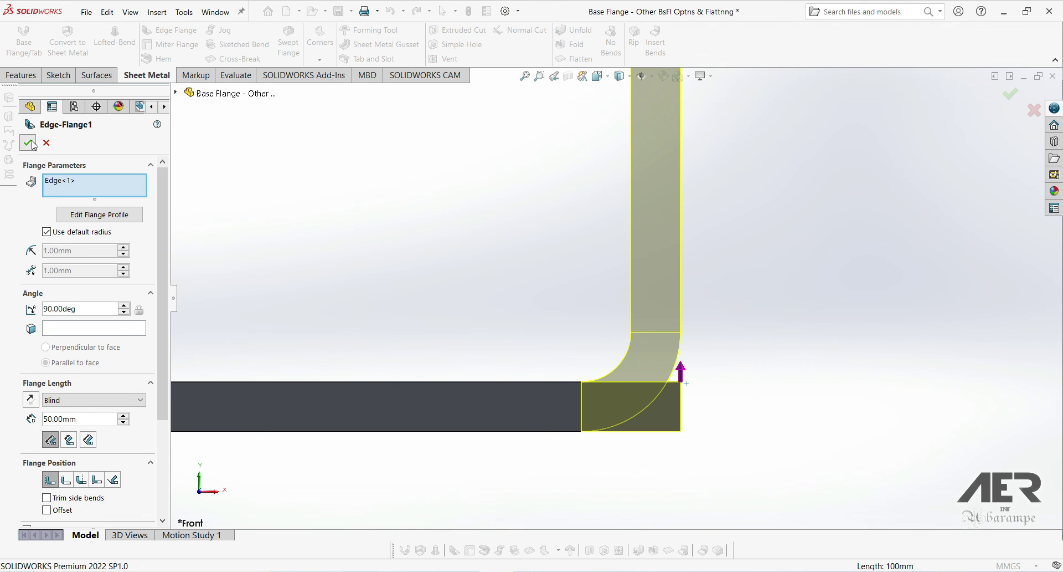
{"action": "key", "text": "Return"}
Step: Delete the Edge-Flange1 feature together with its dependent sketch and bend
{"action": "scroll", "coordinate": [465, 370], "scroll_direction": "up", "scroll_amount": 5}
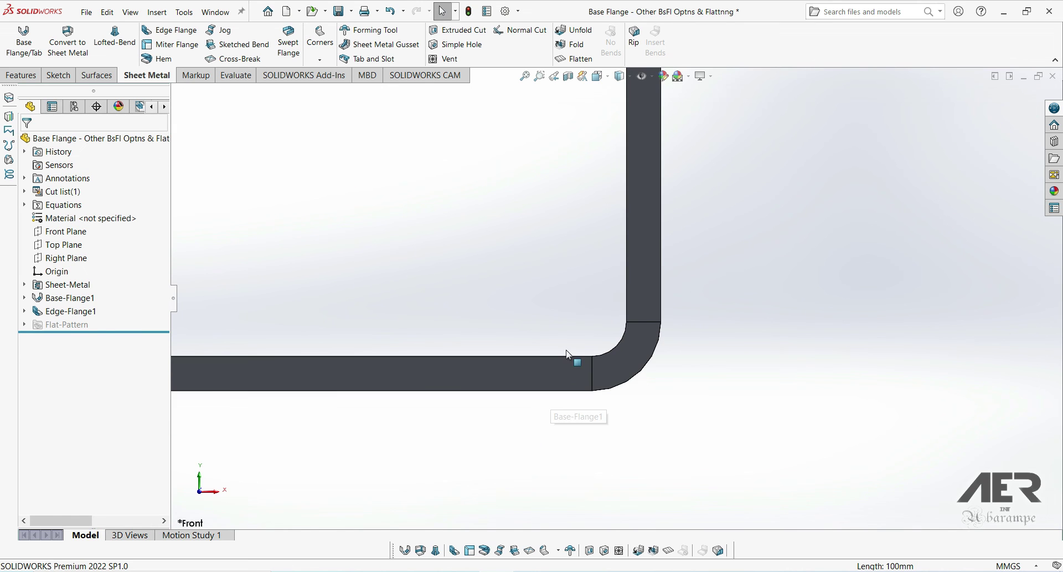
{"action": "key", "text": "ctrl+7"}
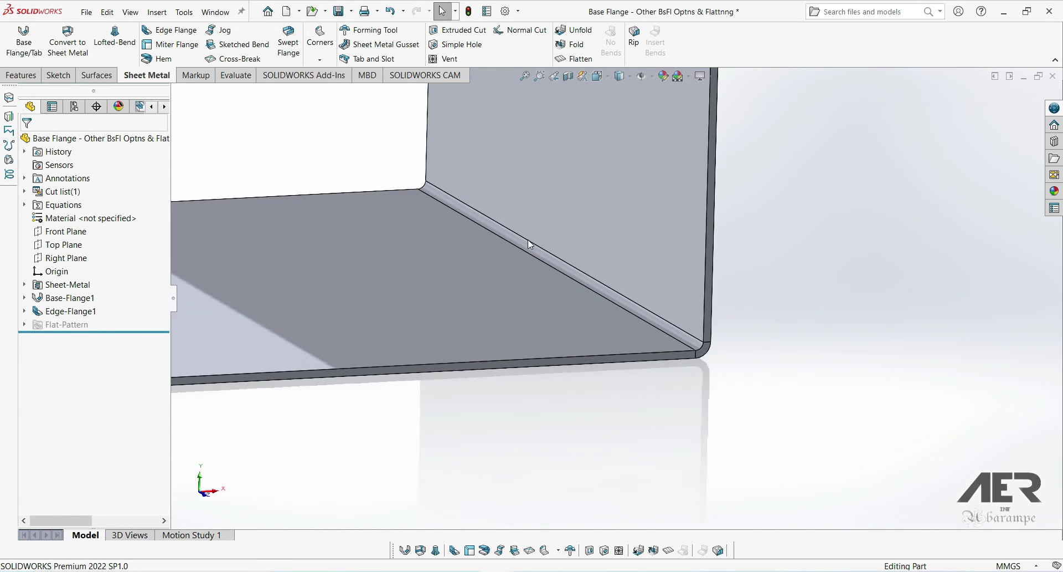
{"action": "scroll", "coordinate": [547, 341], "scroll_direction": "up", "scroll_amount": 1}
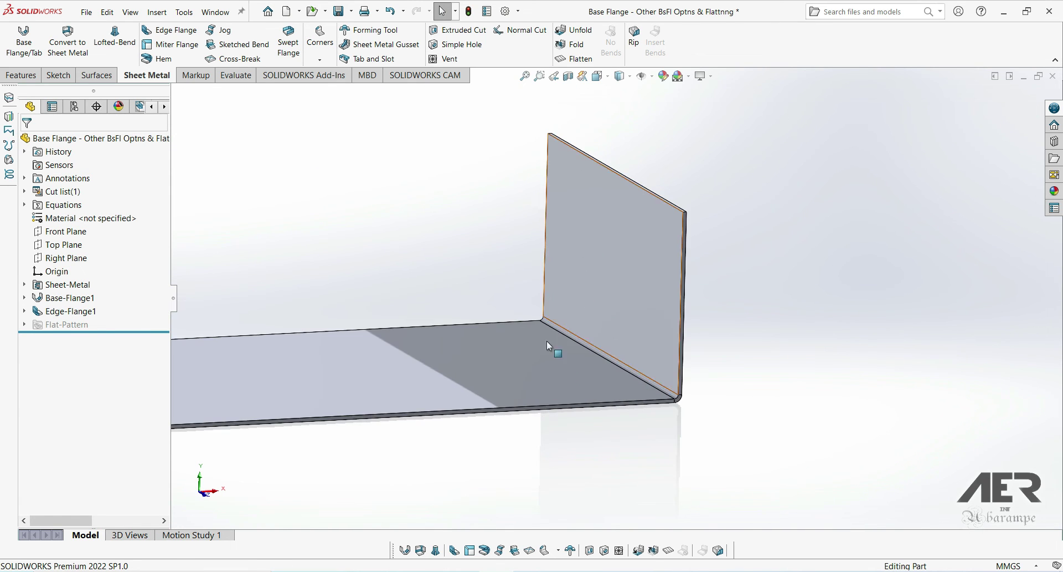
{"action": "scroll", "coordinate": [434, 294], "scroll_direction": "up", "scroll_amount": 3}
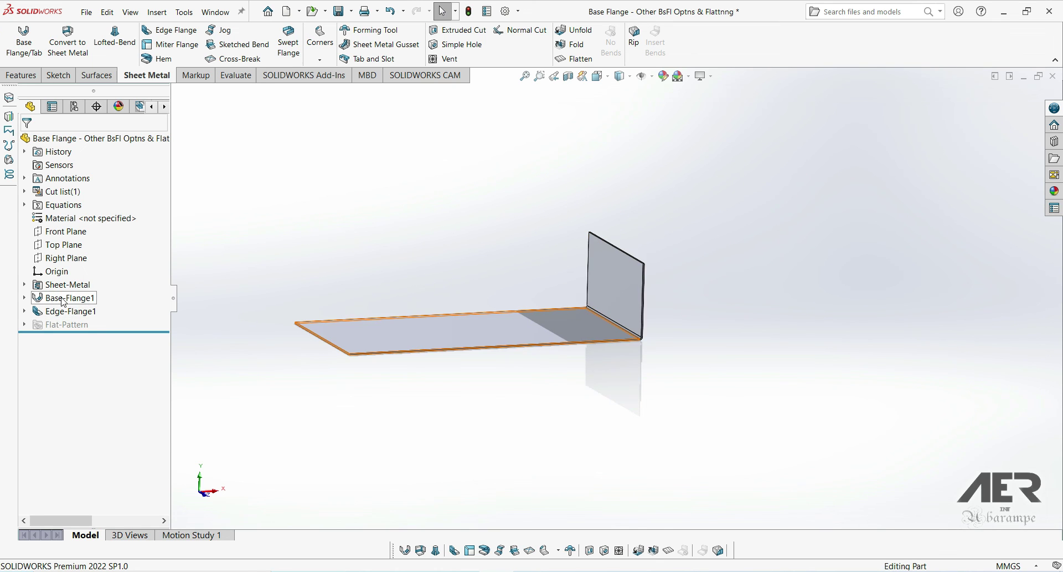
{"action": "scroll", "coordinate": [396, 301], "scroll_direction": "down", "scroll_amount": 2}
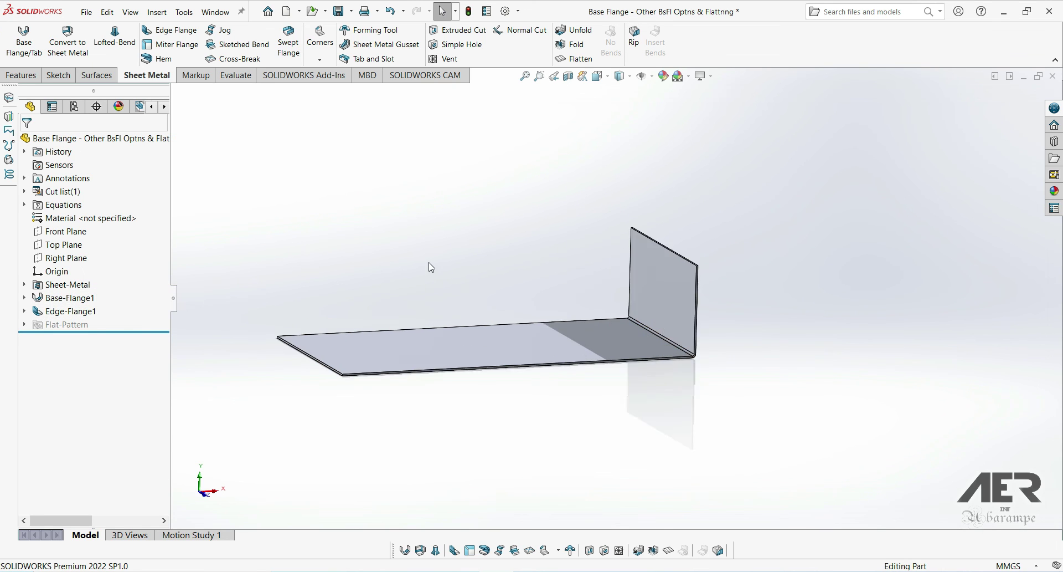
{"action": "scroll", "coordinate": [431, 268], "scroll_direction": "down", "scroll_amount": 5}
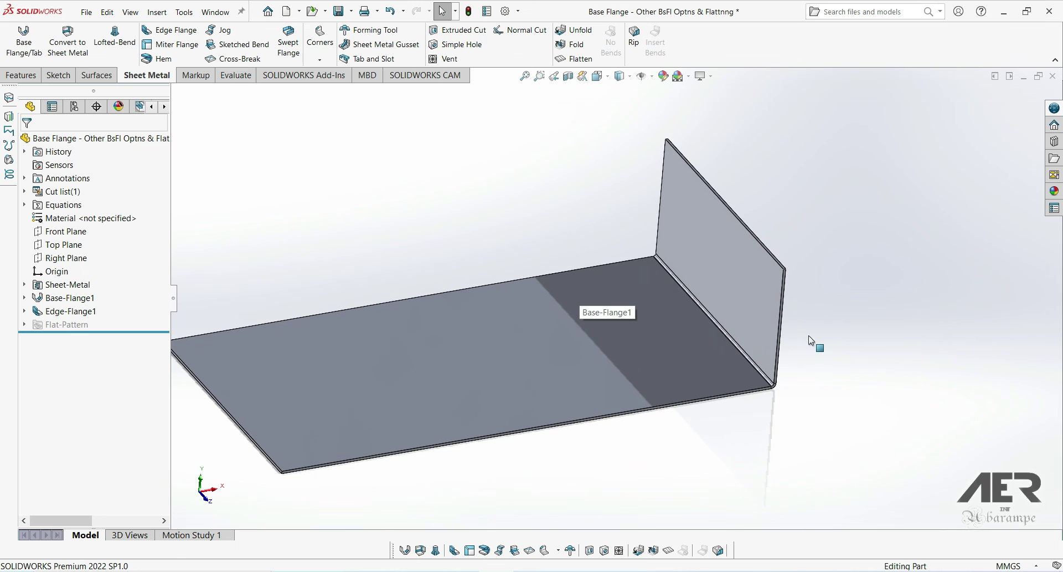
{"action": "left_click", "coordinate": [85, 312]}
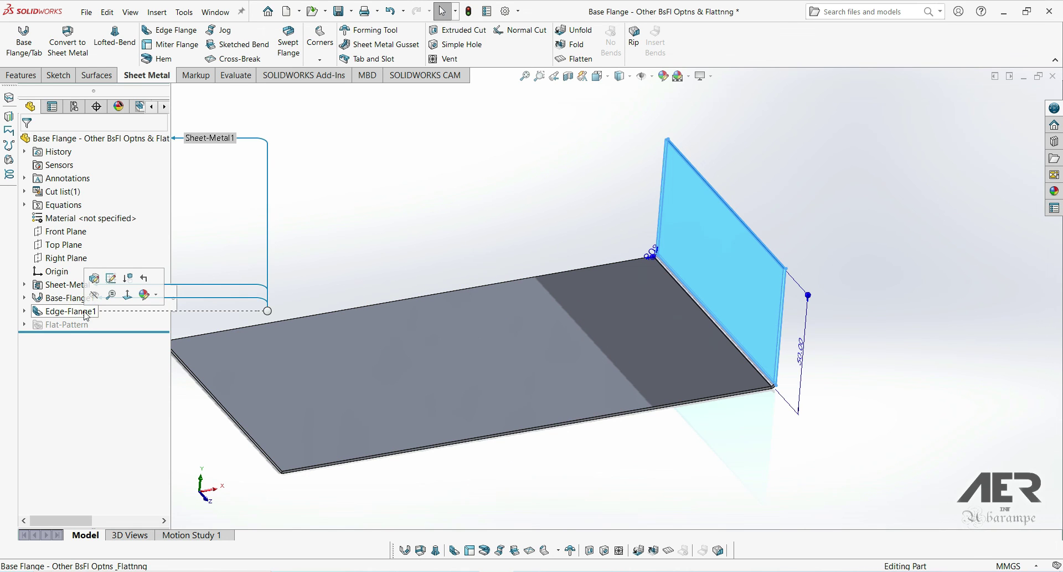
{"action": "key", "text": "Delete"}
{"action": "left_click_drag", "start_coordinate": [108, 182], "coordinate": [388, 169]}
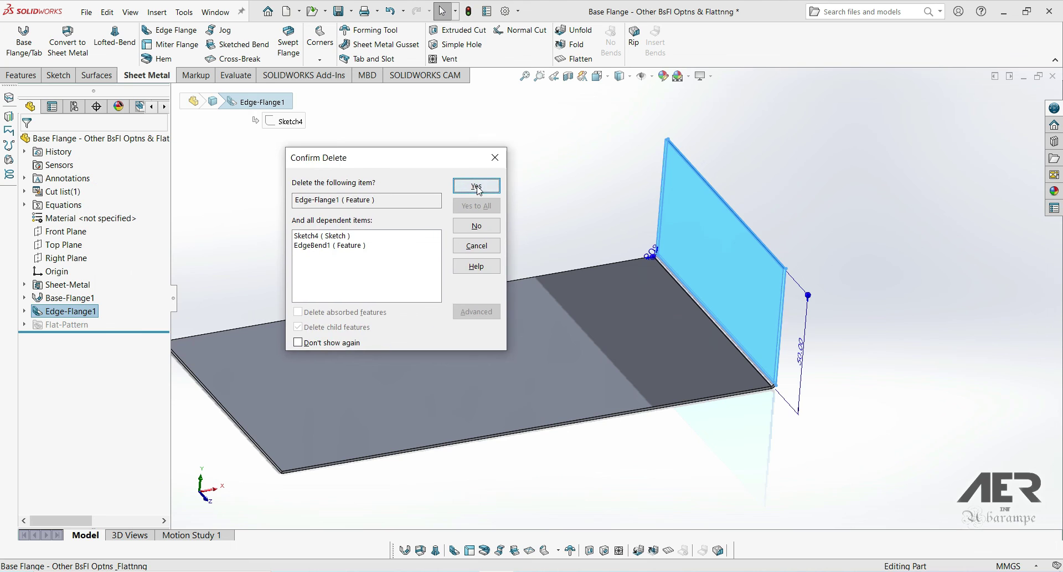
{"action": "left_click", "coordinate": [476, 186]}
Step: Create a 50 mm long, 90-degree edge flange upward along the plate's short end edge with the default radius
{"action": "scroll", "coordinate": [704, 324], "scroll_direction": "down", "scroll_amount": 4}
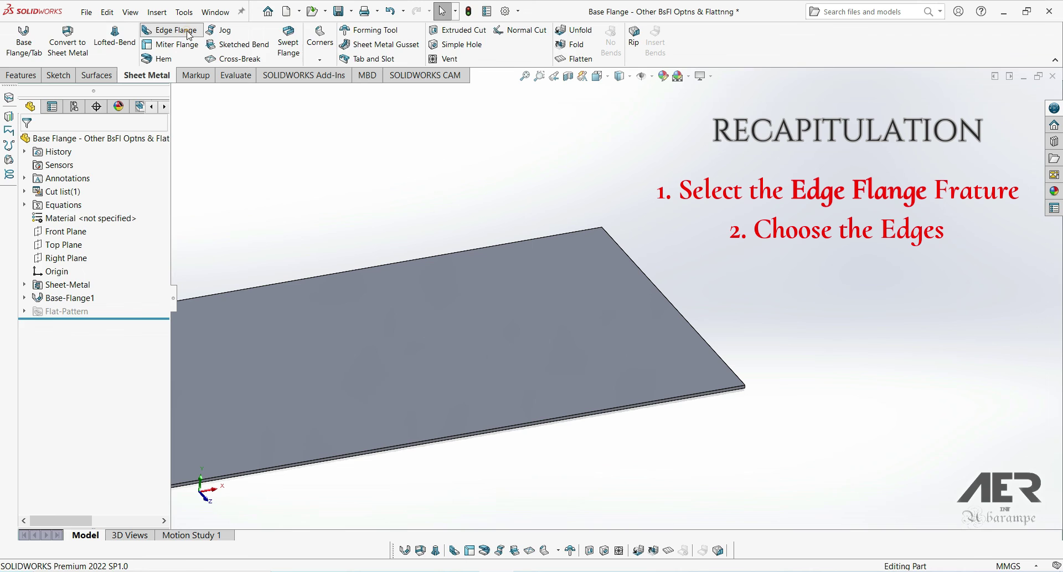
{"action": "left_click", "coordinate": [169, 30]}
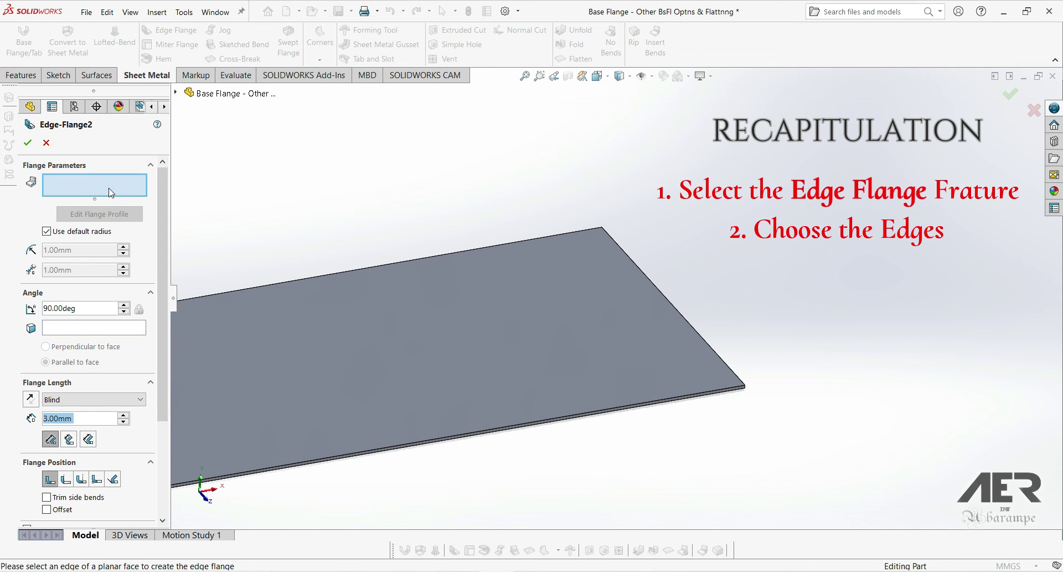
{"action": "left_click", "coordinate": [681, 319]}
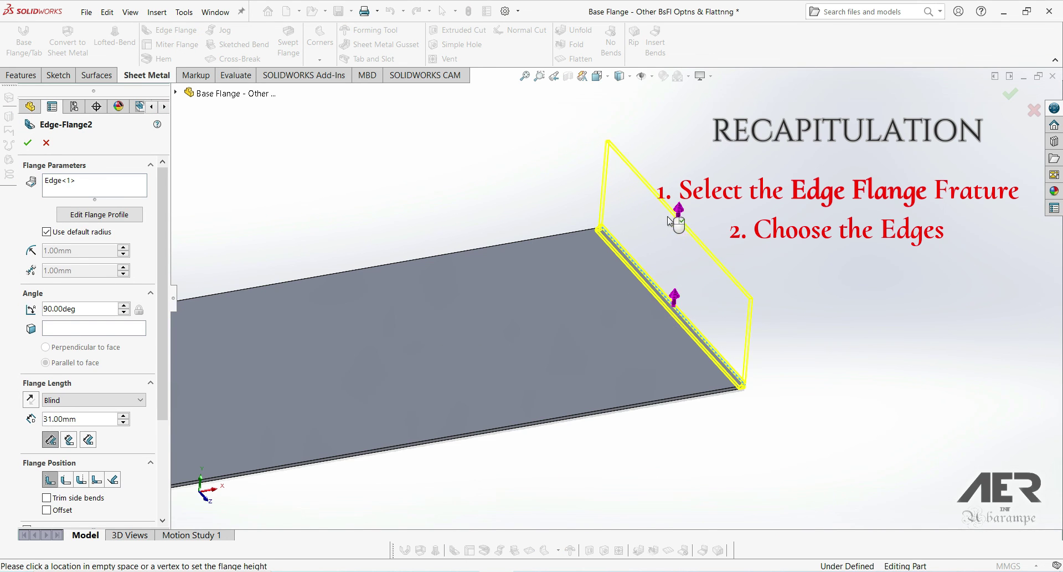
{"action": "left_click", "coordinate": [674, 190]}
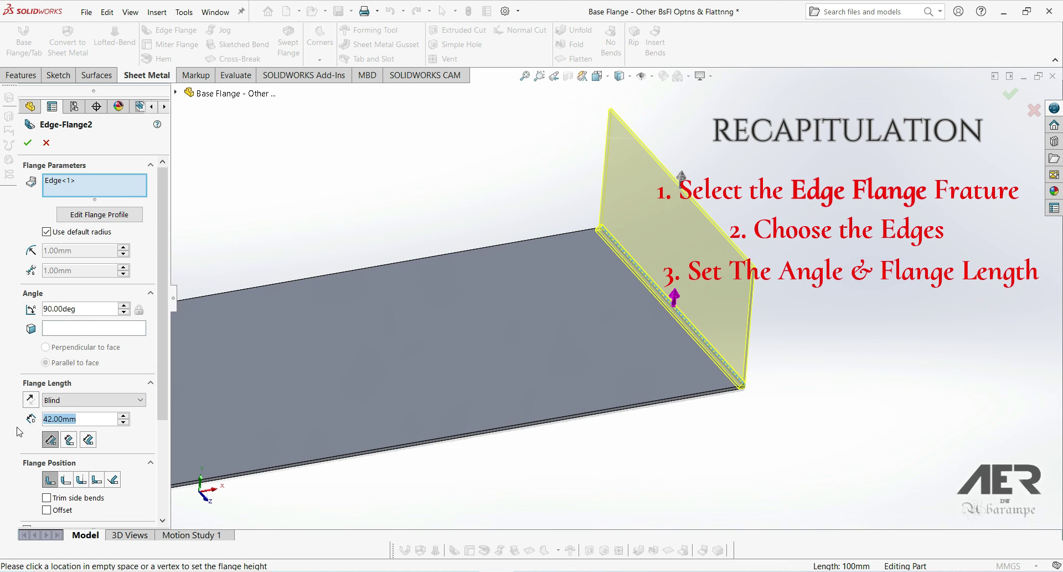
{"action": "type", "text": "50"}
{"action": "key", "text": "Return"}
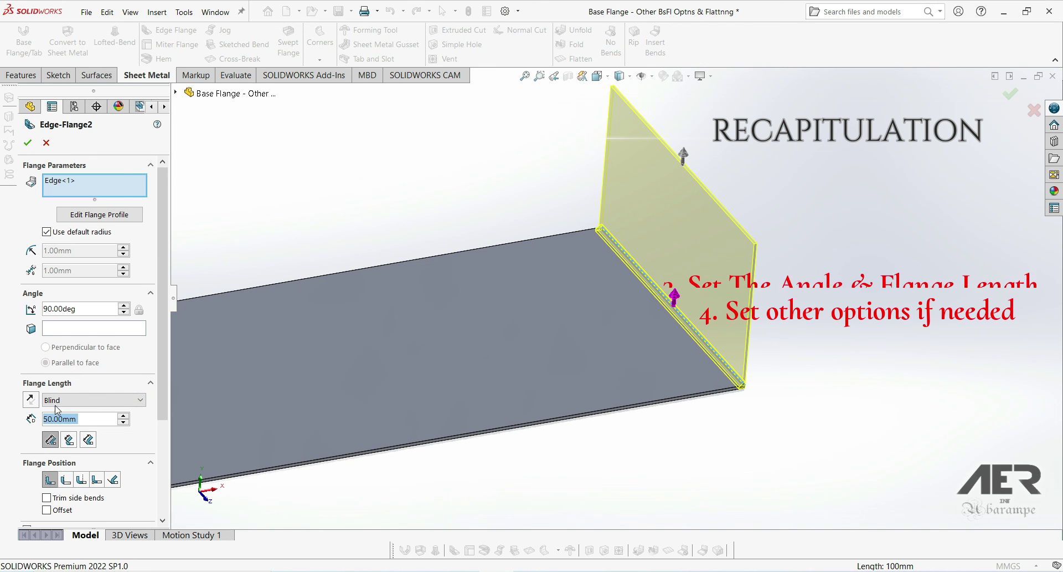
{"action": "left_click", "coordinate": [28, 143]}
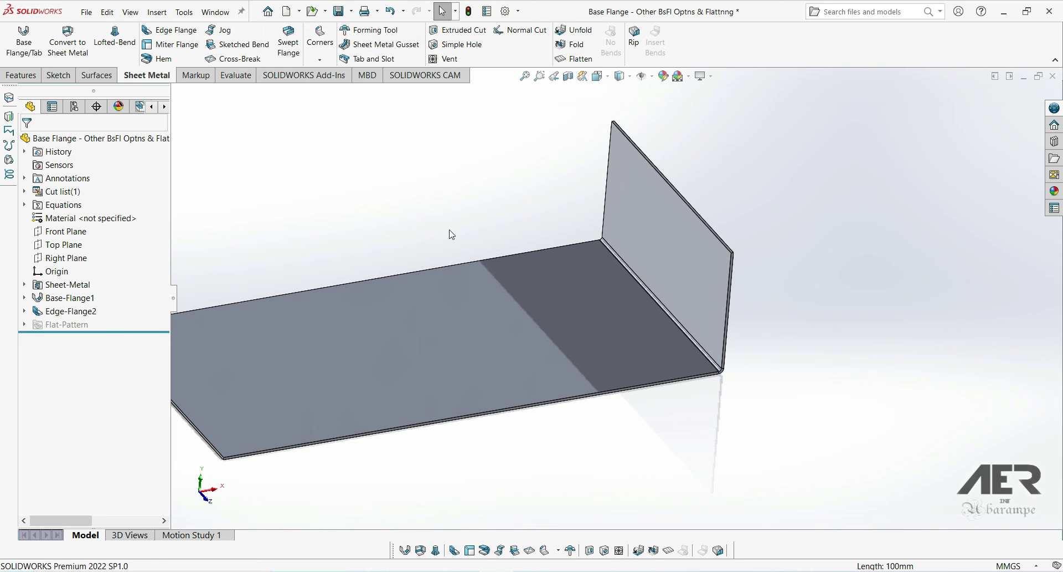
Step: Open the Save As dialog for the part
{"action": "left_click", "coordinate": [87, 12]}
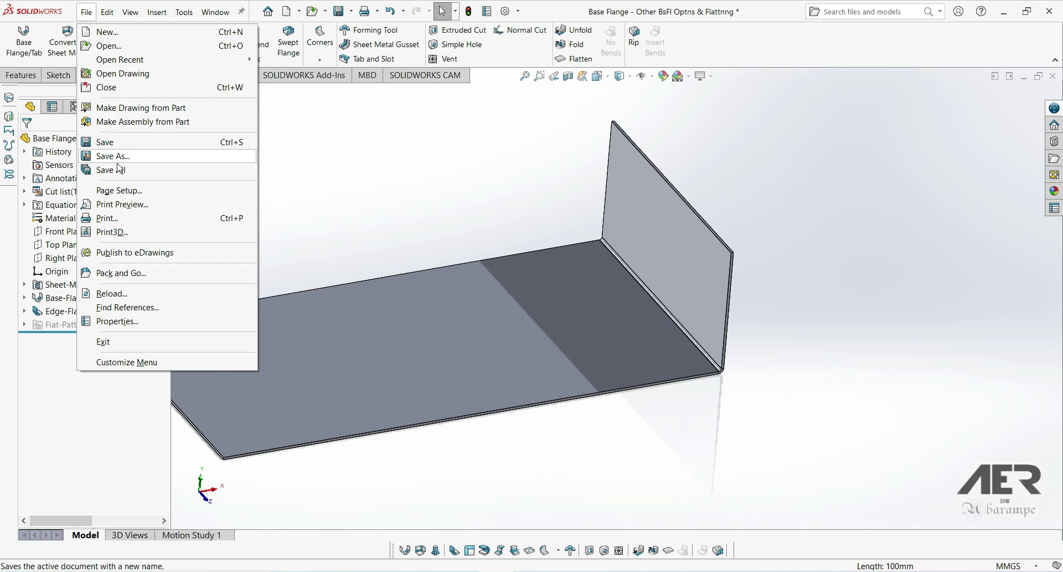
{"action": "left_click", "coordinate": [113, 156]}
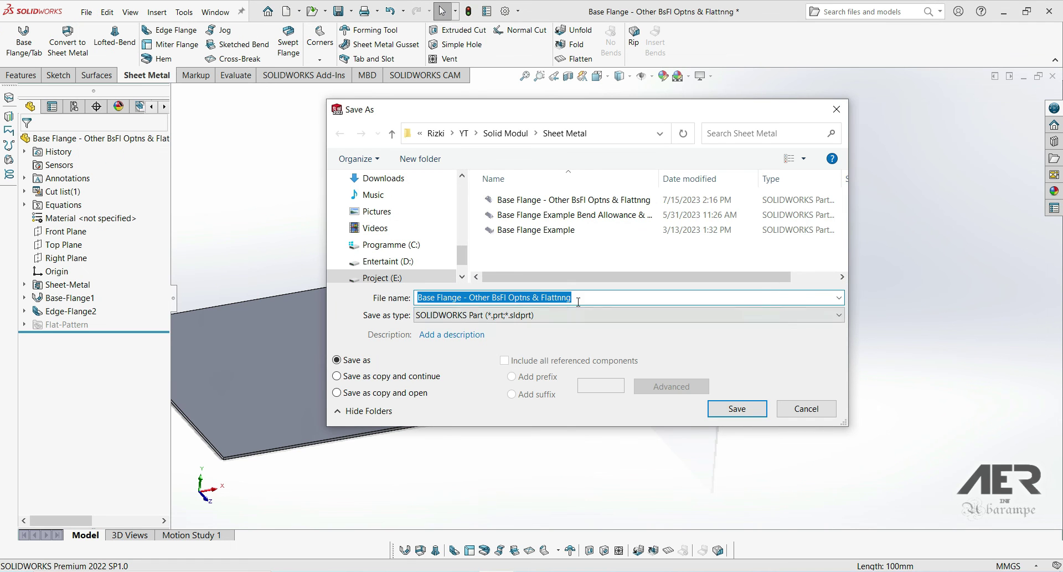